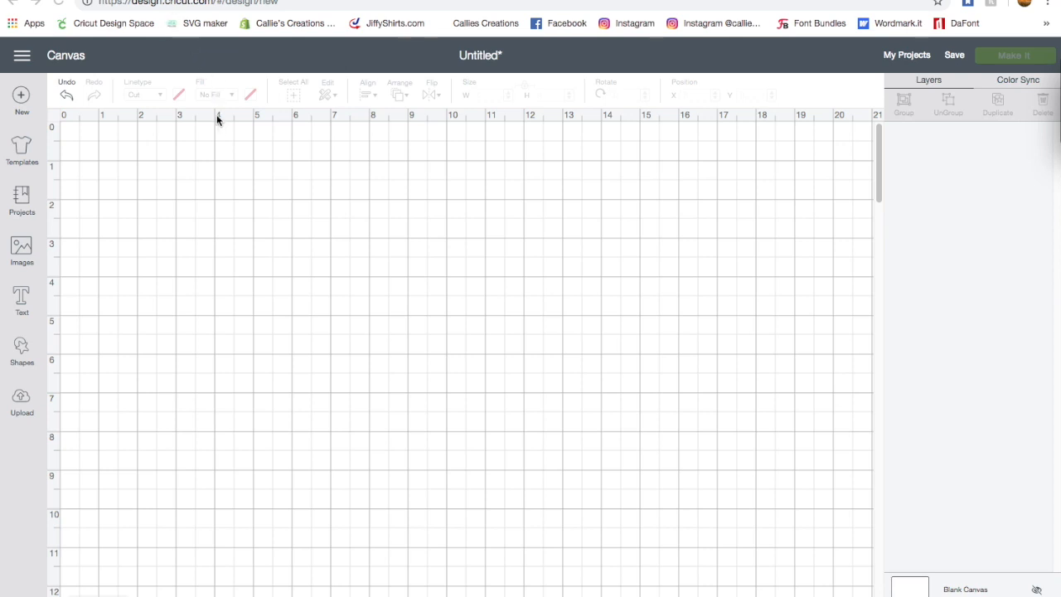
Switch to the Facebook tab and play the video of the finished palm tree shirt design
key("ctrl+Tab")
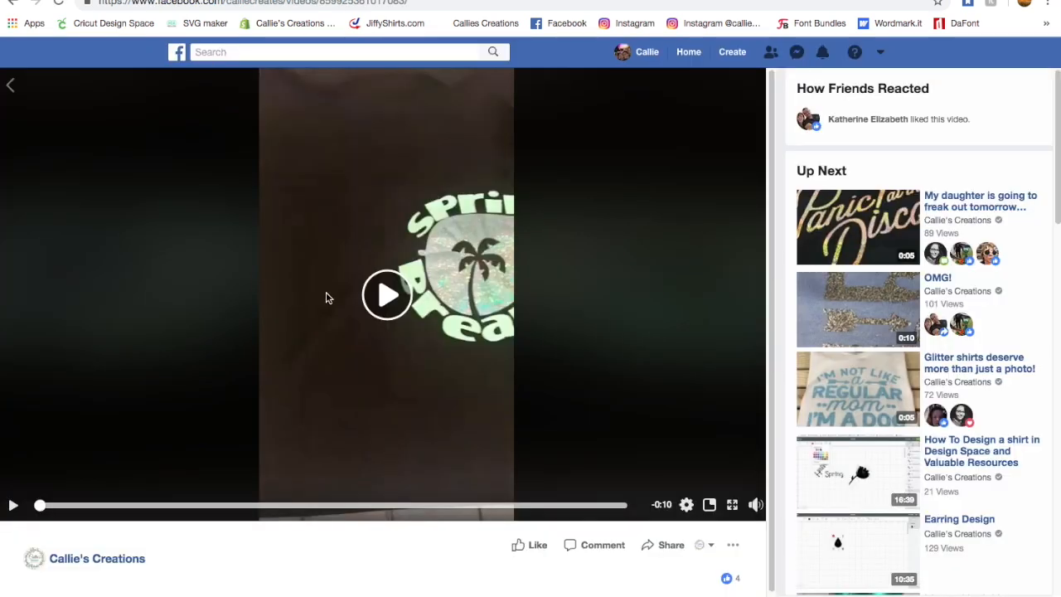
left_click(392, 301)
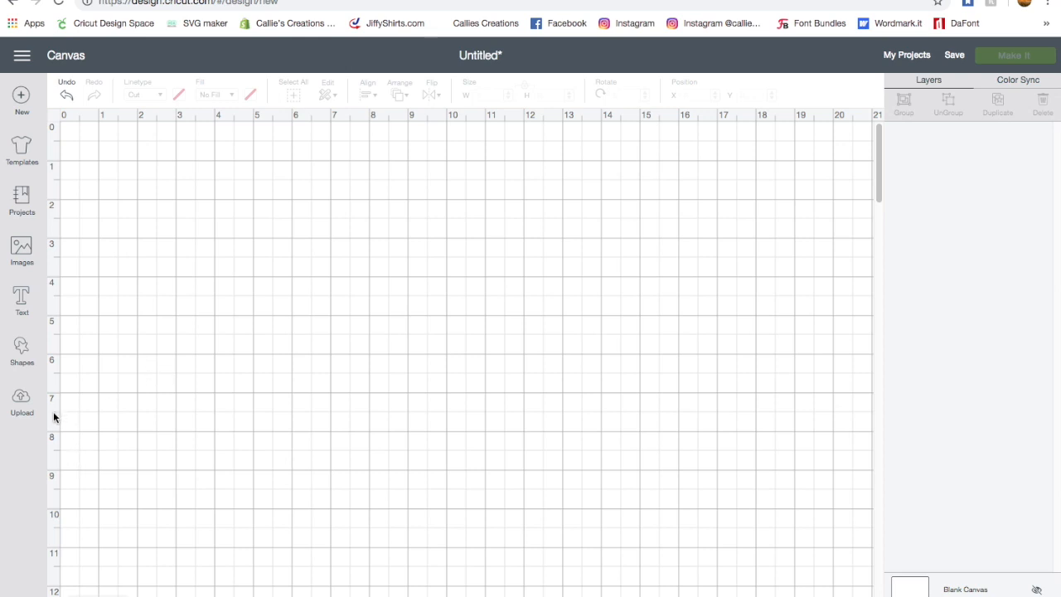
Search the image library for aviators, insert the uploaded sunglasses image and enlarge it to about 15.1 by 6.5 inches
left_click(22, 253)
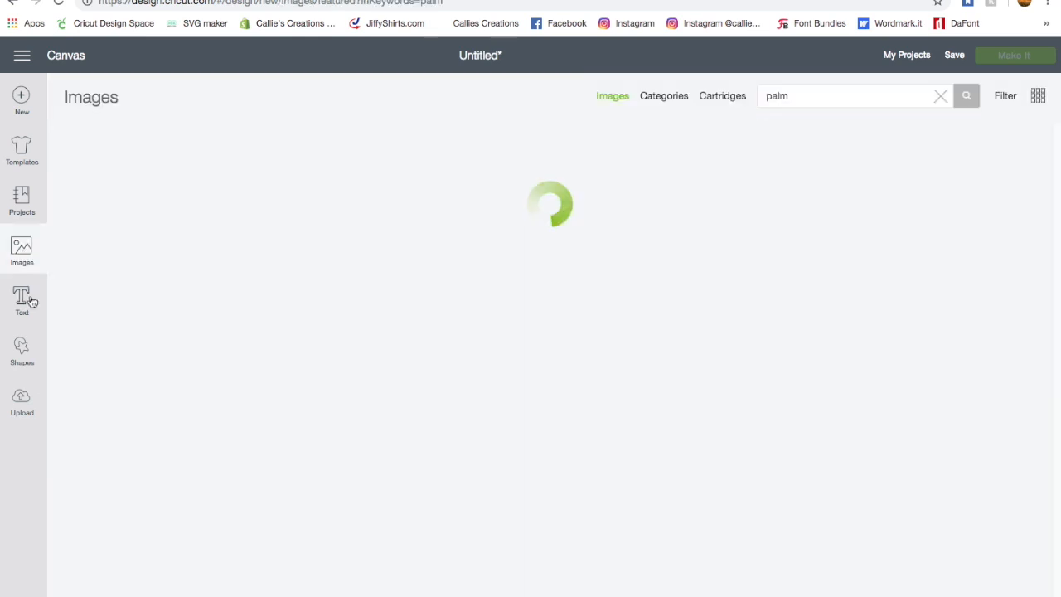
left_click_drag(801, 97, 735, 83)
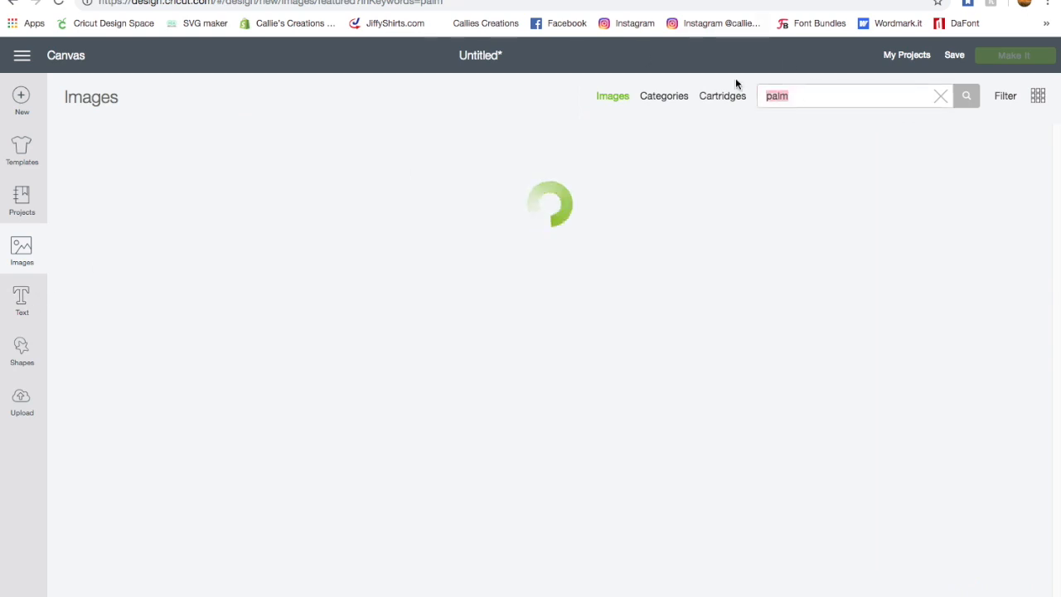
key("BackSpace")
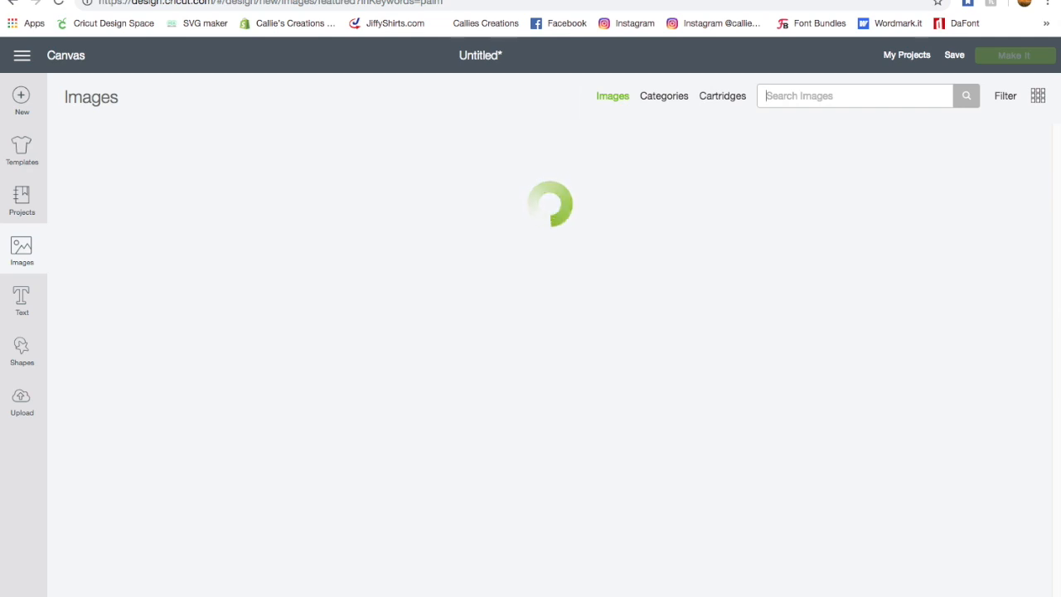
type("aviators")
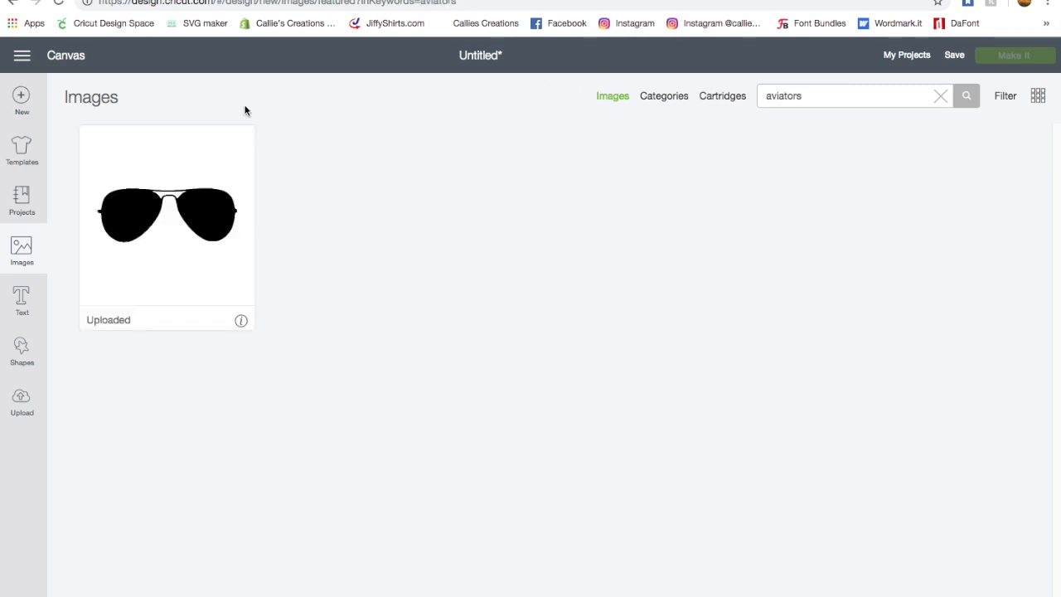
left_click(161, 227)
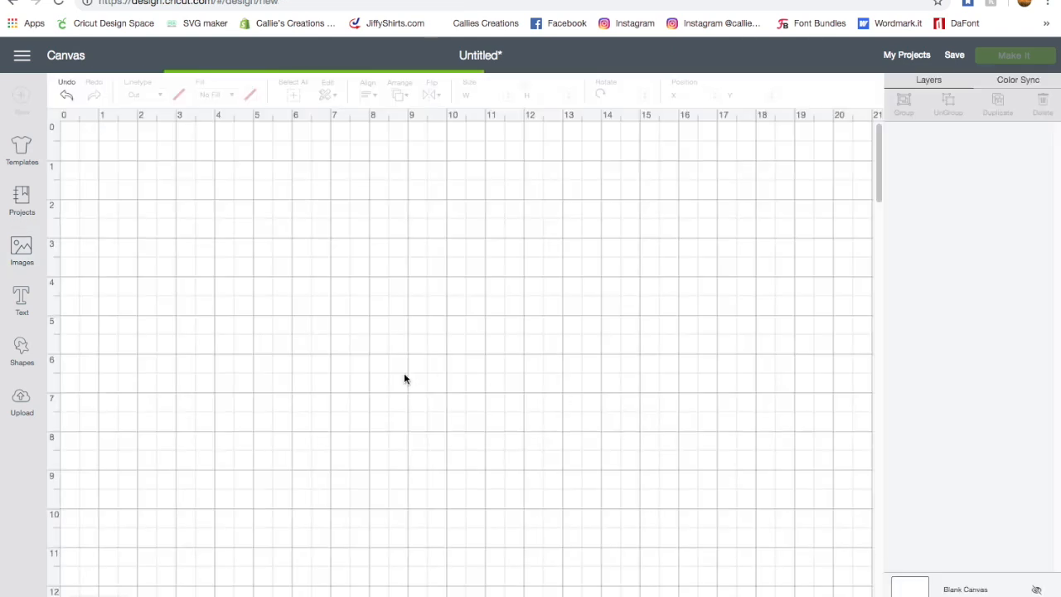
left_click_drag(388, 356, 734, 580)
left_click_drag(635, 467, 594, 421)
left_click_drag(670, 443, 745, 476)
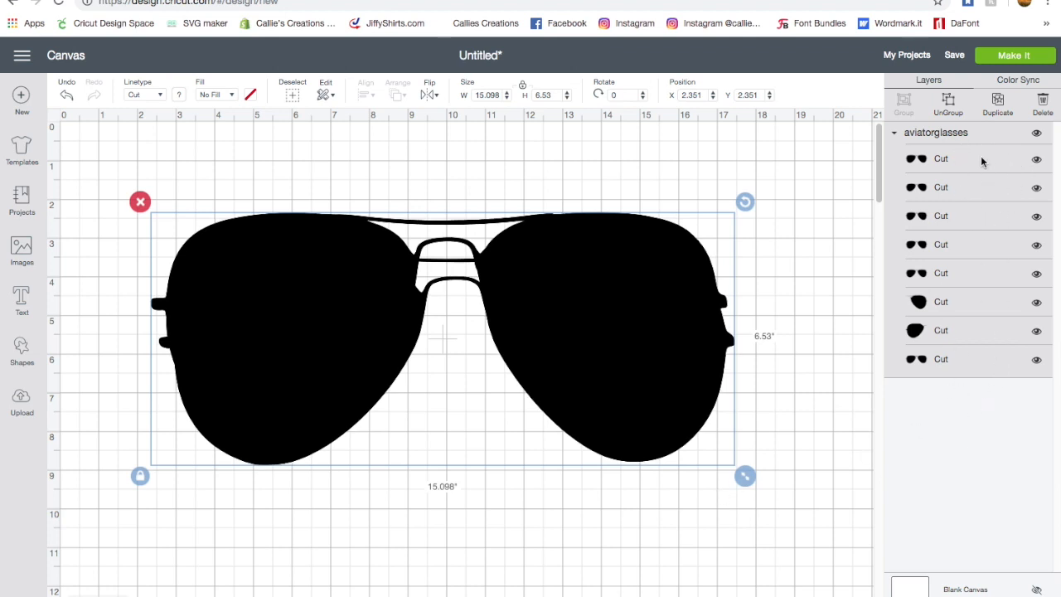
Hide all layers of the aviatorglasses image except the lowest one
left_click(1036, 161)
left_click(1037, 189)
left_click(1037, 218)
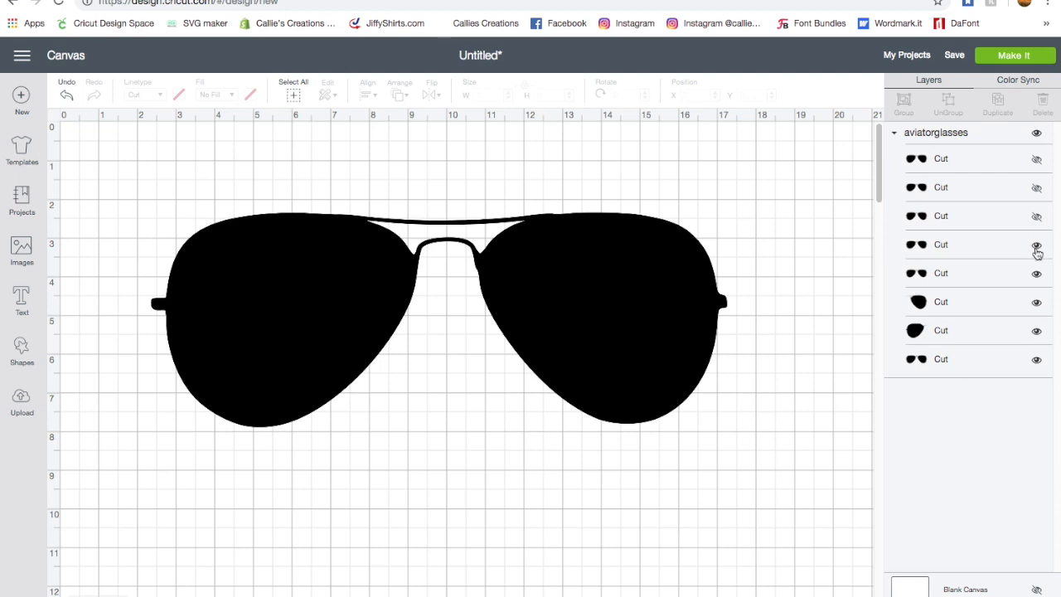
left_click(1037, 247)
left_click(1036, 275)
left_click(1036, 305)
left_click(1037, 333)
left_click(1038, 333)
left_click(1038, 333)
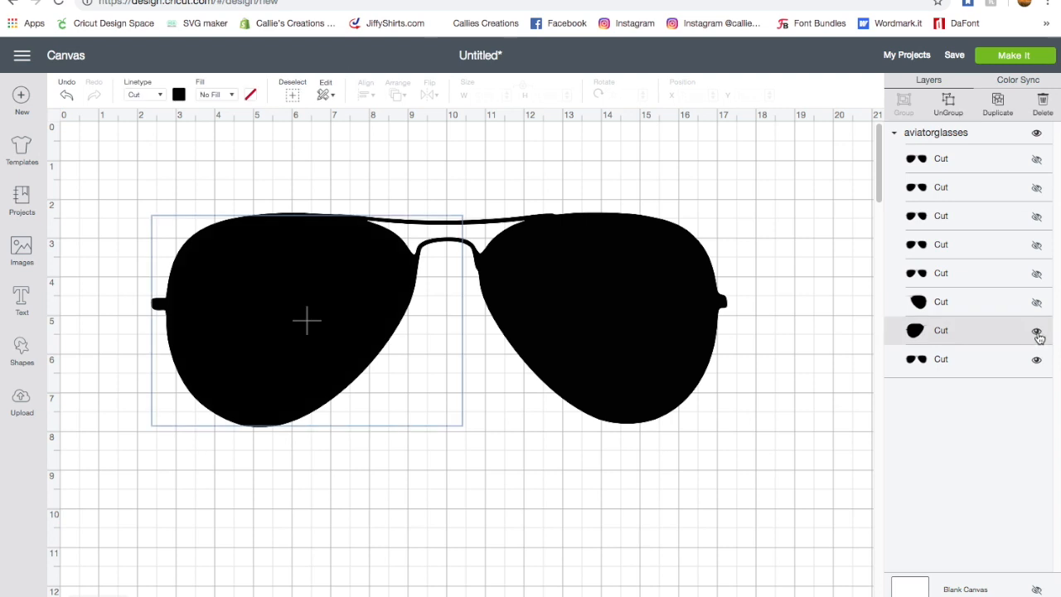
left_click(1037, 332)
left_click(1038, 333)
left_click(1037, 332)
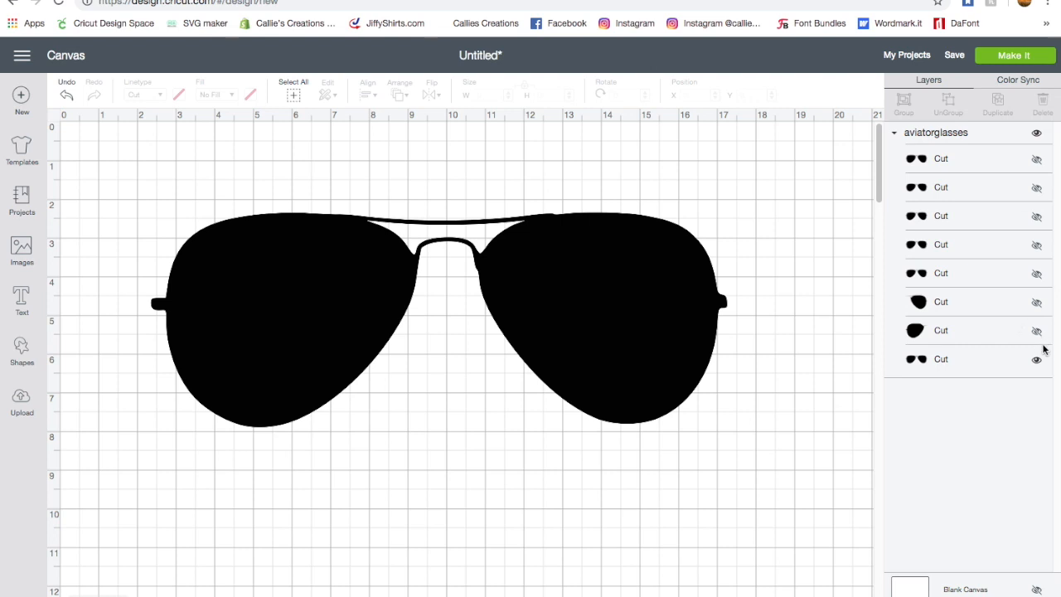
Shift the sunglasses to make room, then add a square and enlarge it to about 10.35 inches over the left lens
left_click_drag(355, 331, 403, 367)
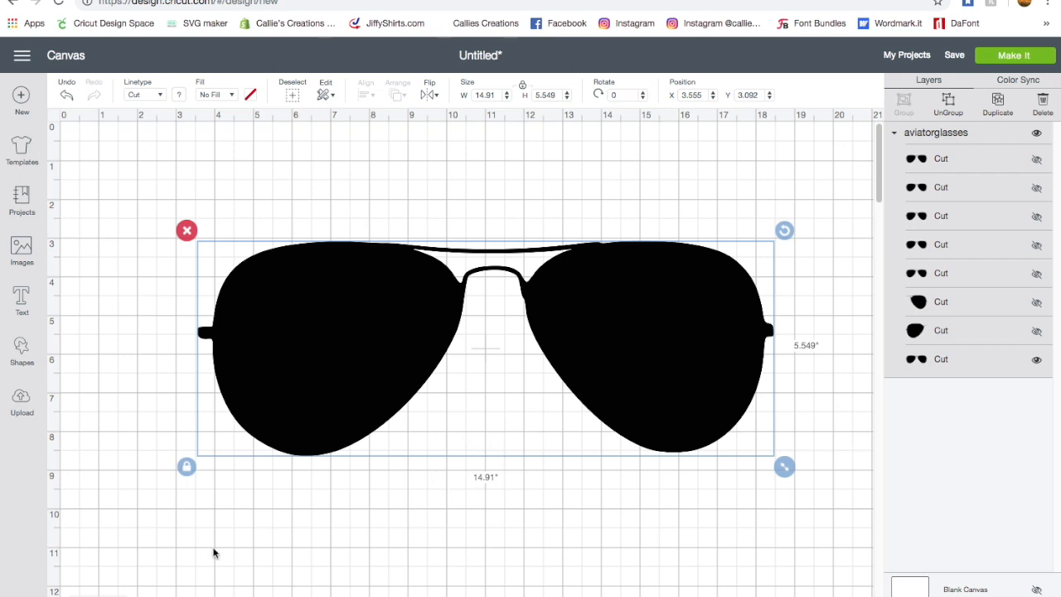
left_click(22, 356)
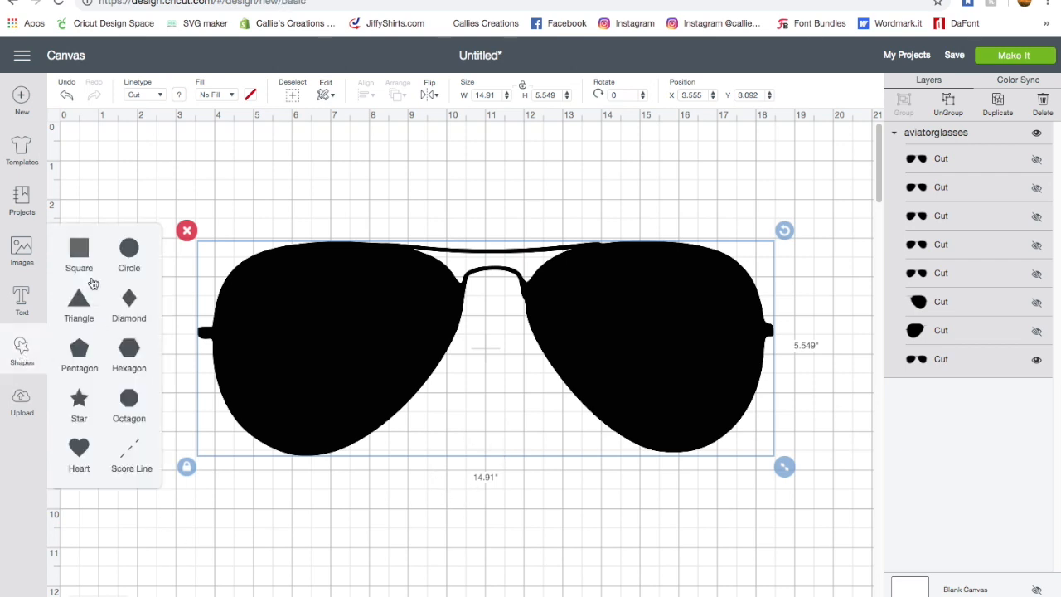
left_click(79, 249)
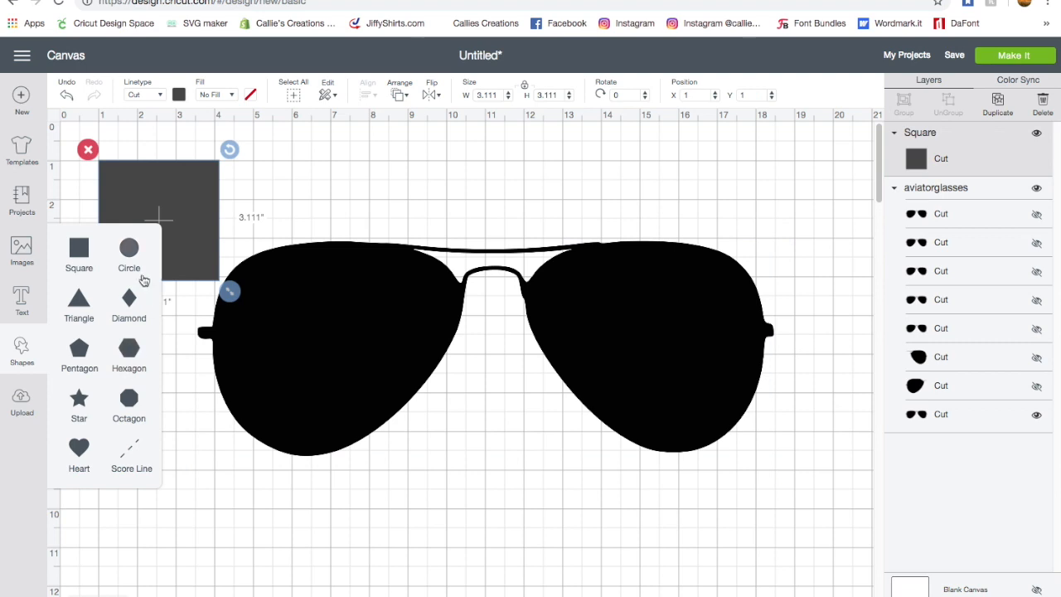
left_click_drag(190, 236, 187, 210)
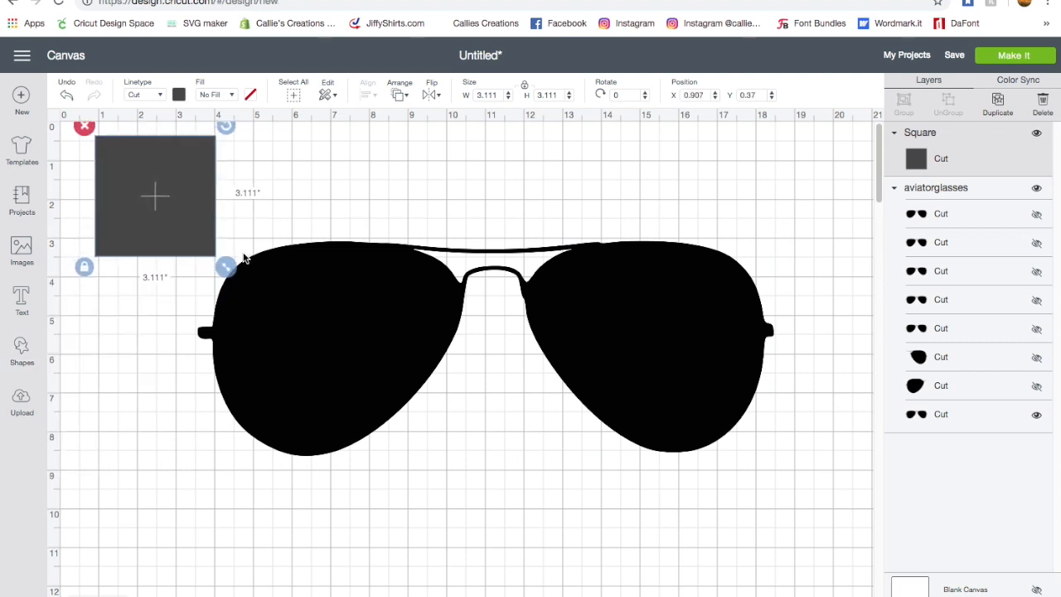
left_click_drag(230, 271, 508, 519)
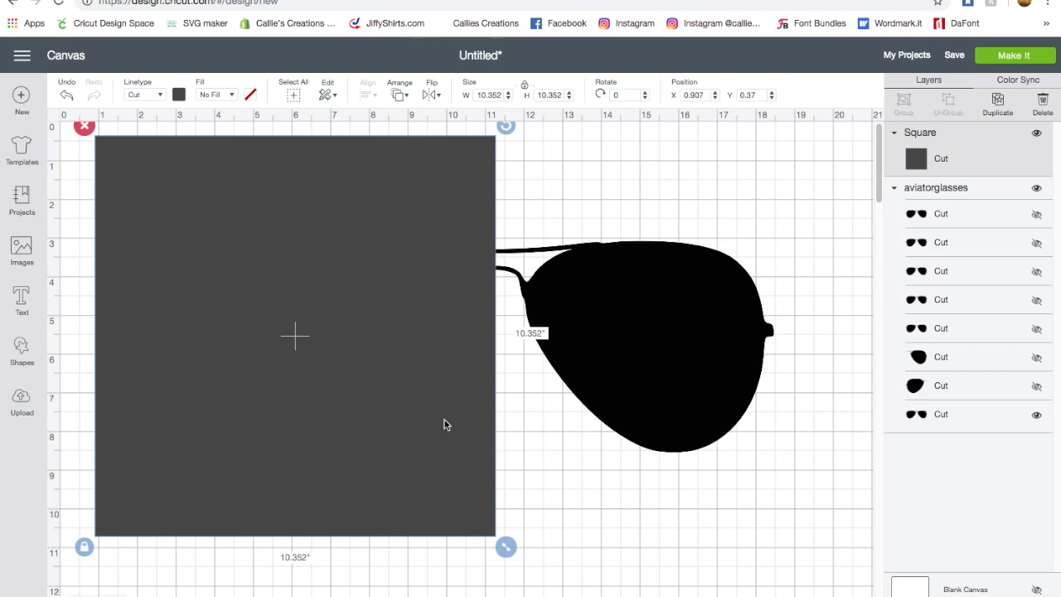
Send the square behind the sunglasses, line its right edge up with the bridge's middle, and slice the two shapes
right_click(450, 471)
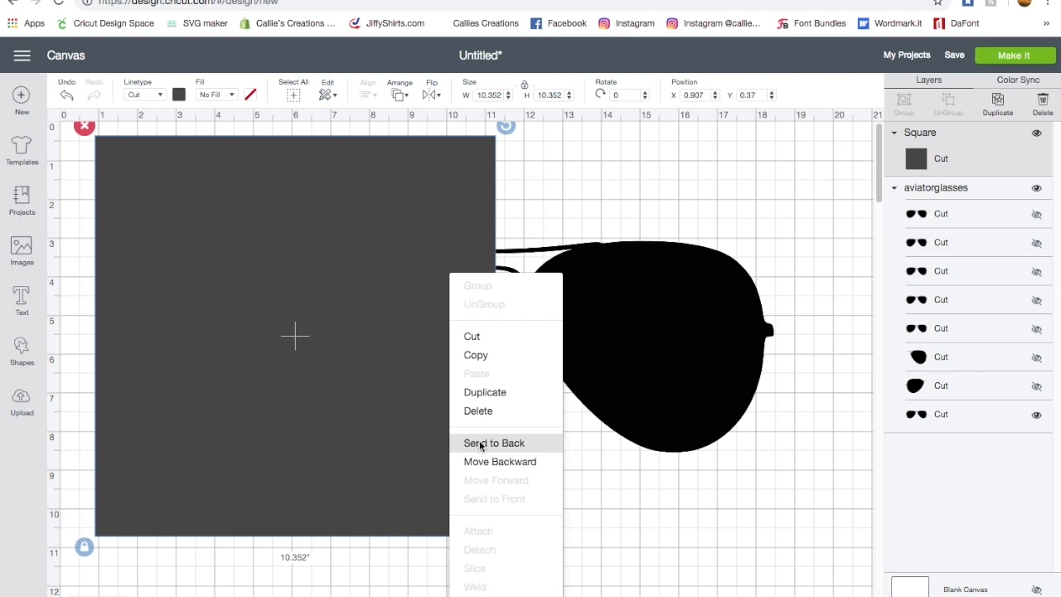
left_click(481, 445)
mouse_move(453, 484)
left_mouse_down()
mouse_move(457, 475)
mouse_move(450, 486)
left_mouse_up()
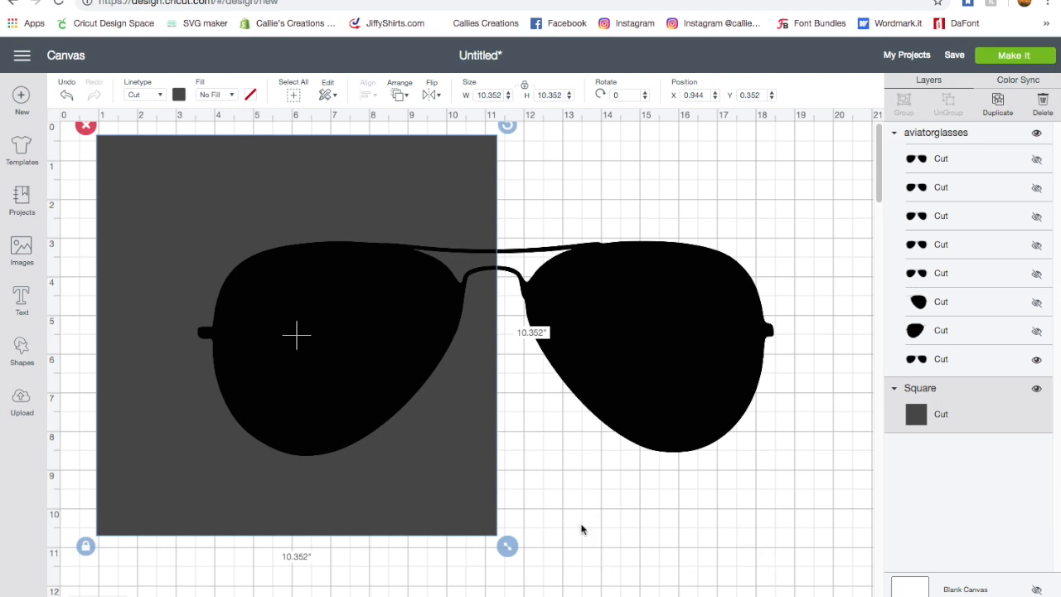
left_click_drag(812, 593, 79, 232)
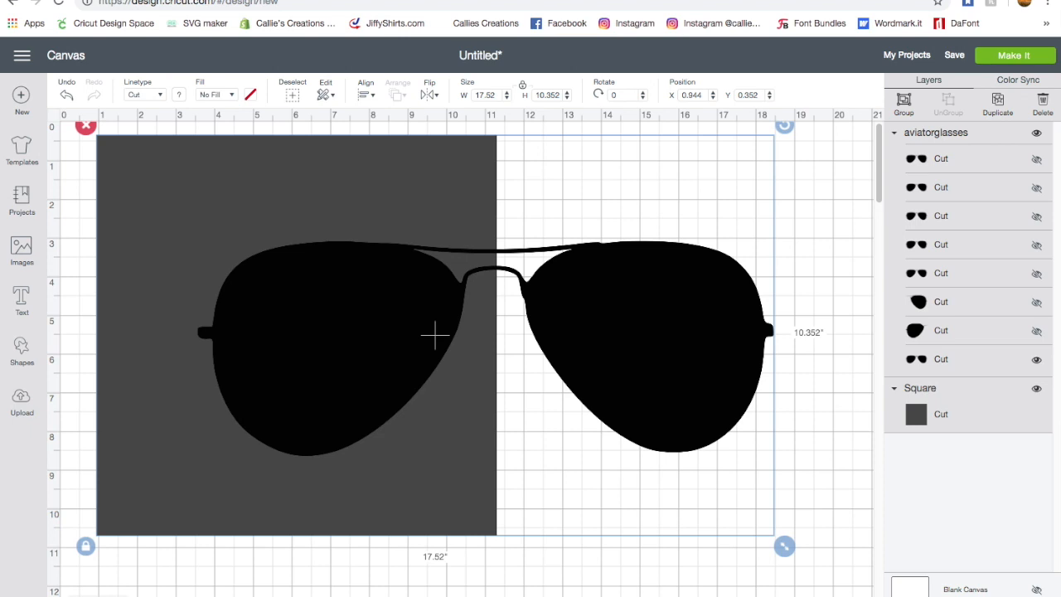
left_click(682, 590)
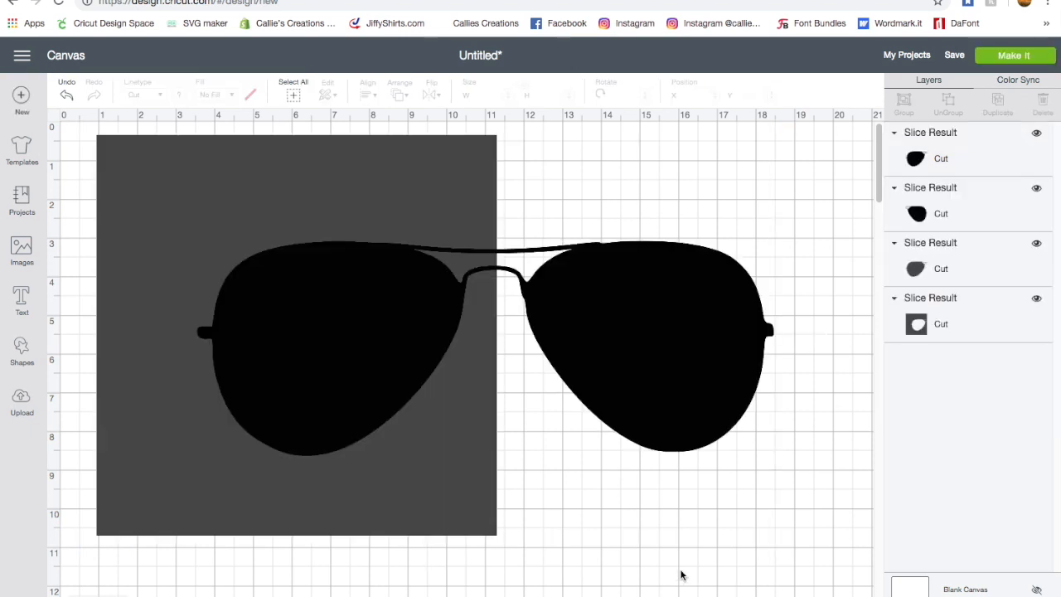
Delete the leftover square and grey lens piece, and place the two black lens halves side by side with a gap
left_click(451, 479)
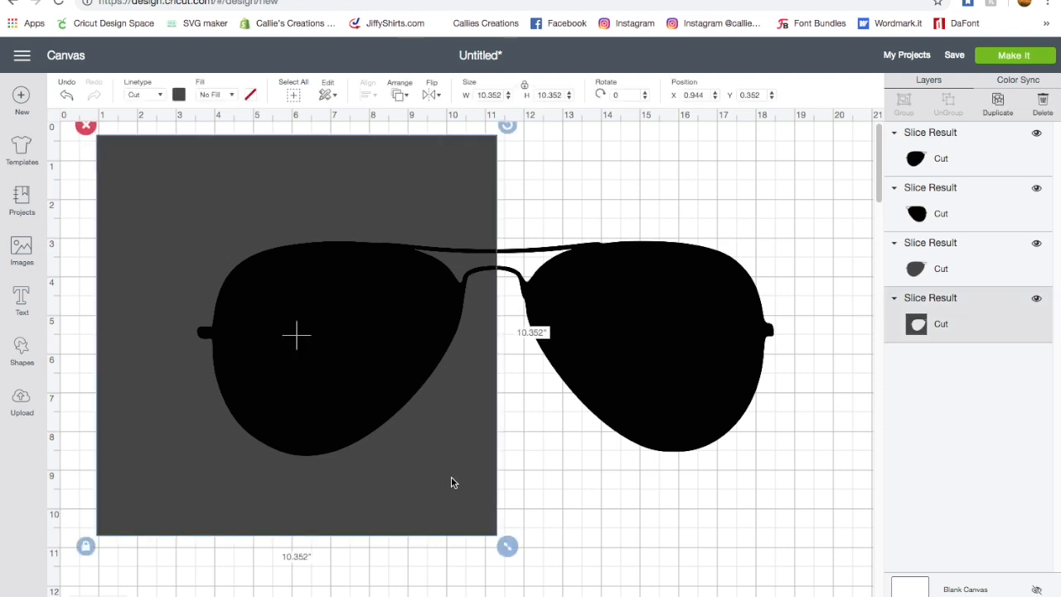
left_click(86, 130)
left_click_drag(315, 353, 481, 540)
left_click_drag(639, 331, 698, 257)
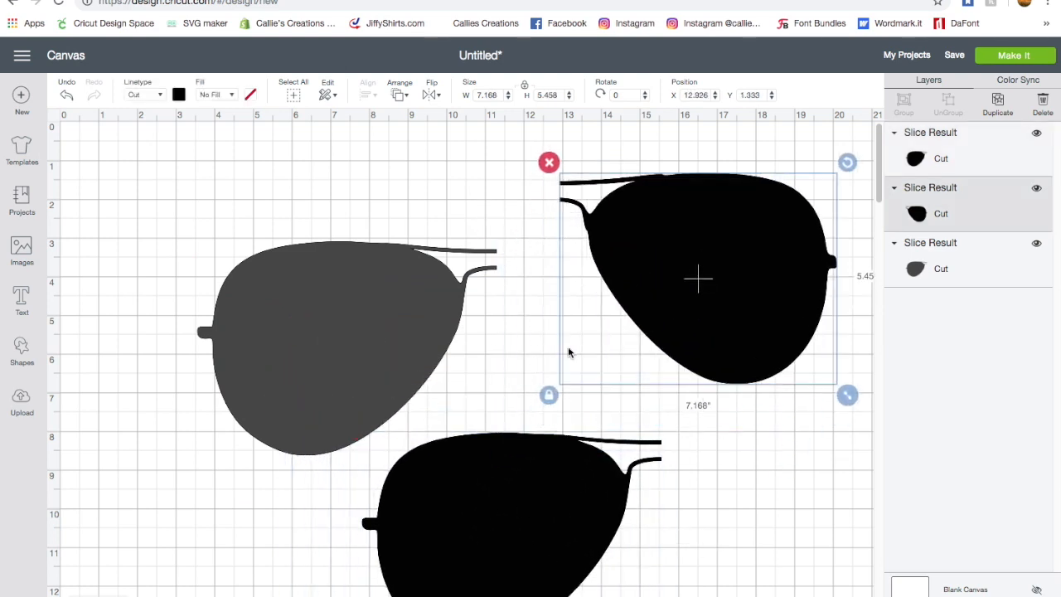
left_click(362, 332)
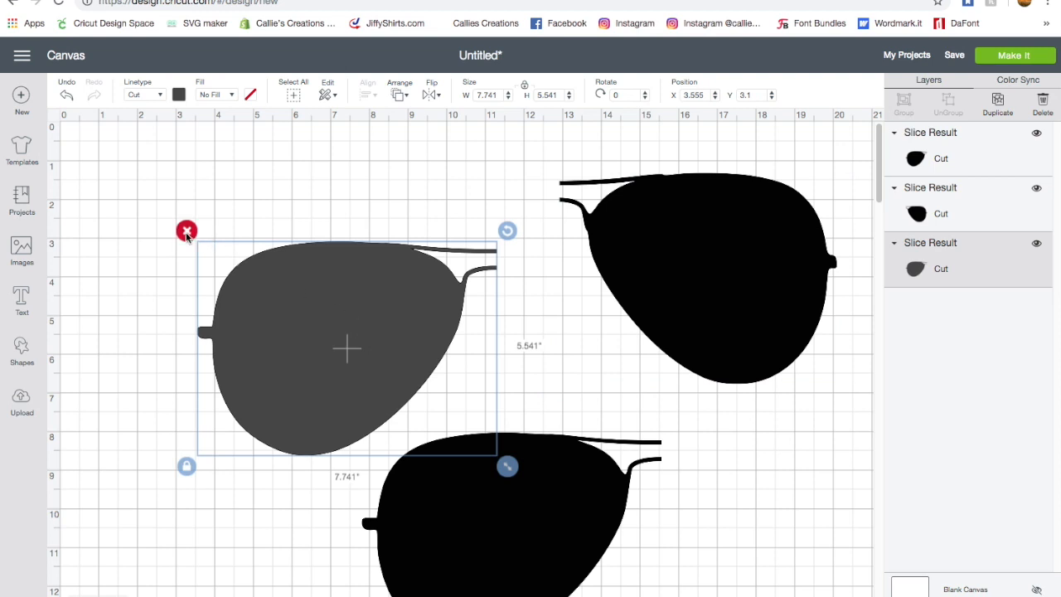
left_click(186, 230)
left_click_drag(474, 512, 269, 313)
left_click_drag(777, 365, 711, 383)
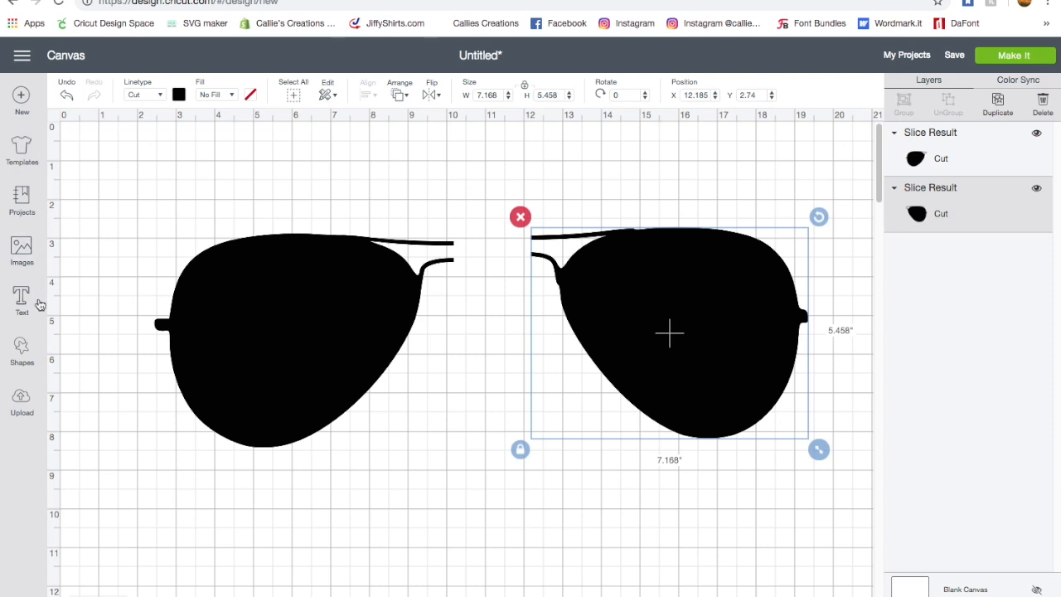
Search the image library for palm, insert the green palm tree with the brown trunk, and place it on the left lens
left_click(22, 257)
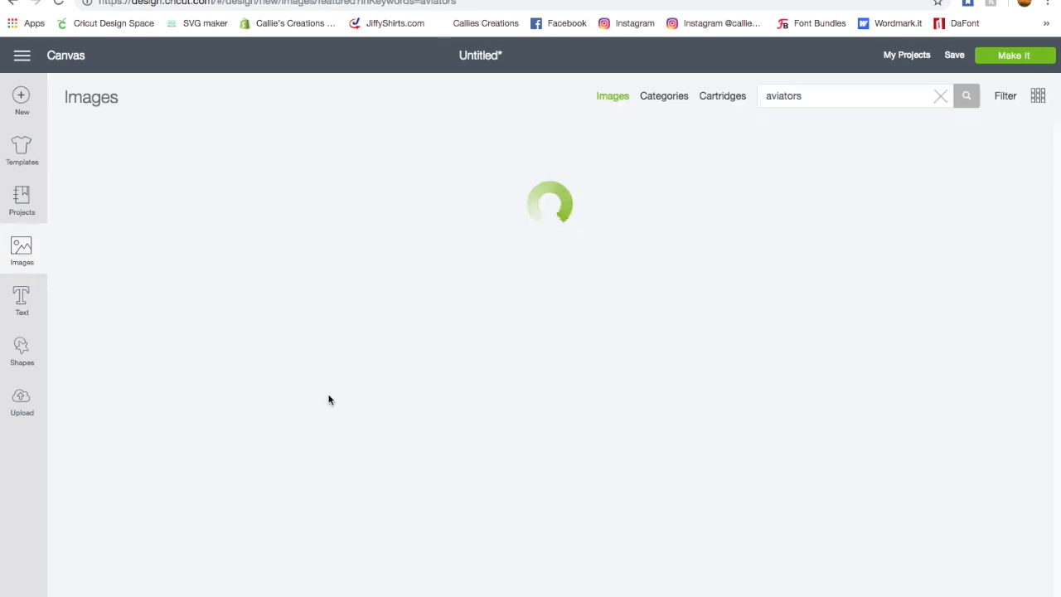
left_click(942, 97)
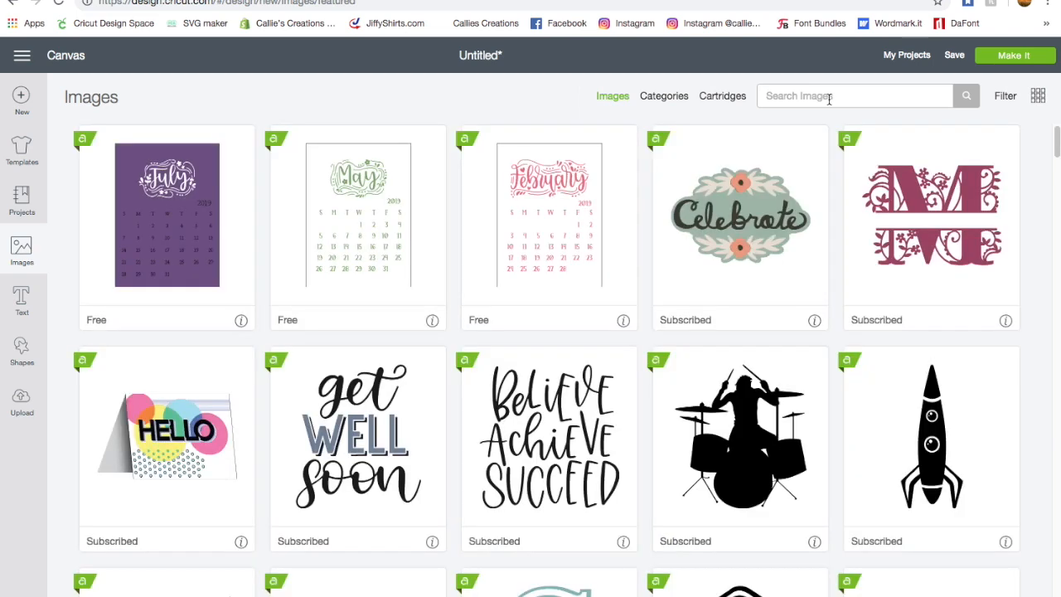
left_click(829, 98)
type("palm")
key("Return")
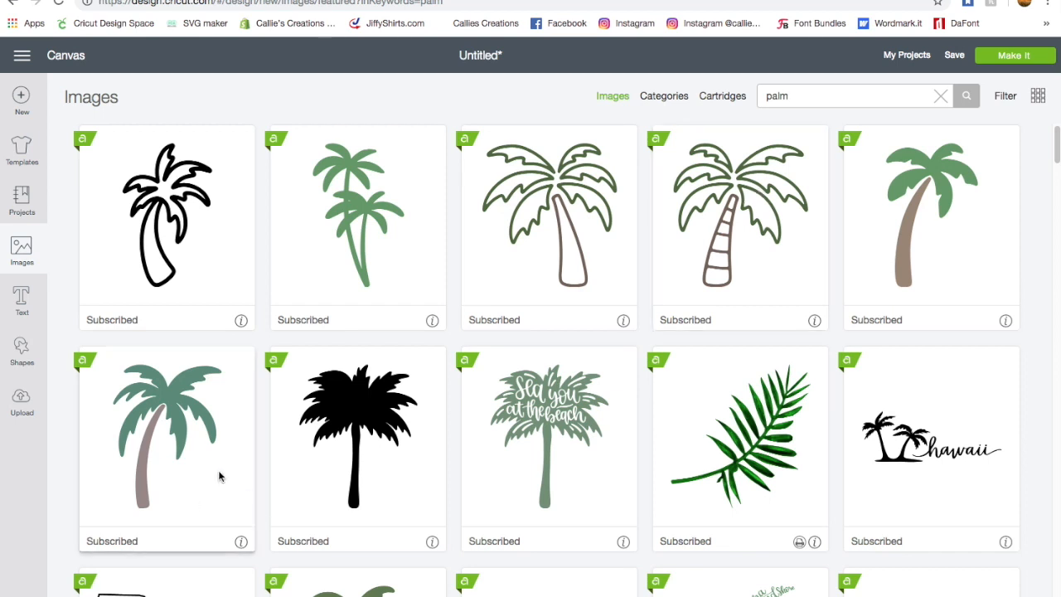
left_click(174, 471)
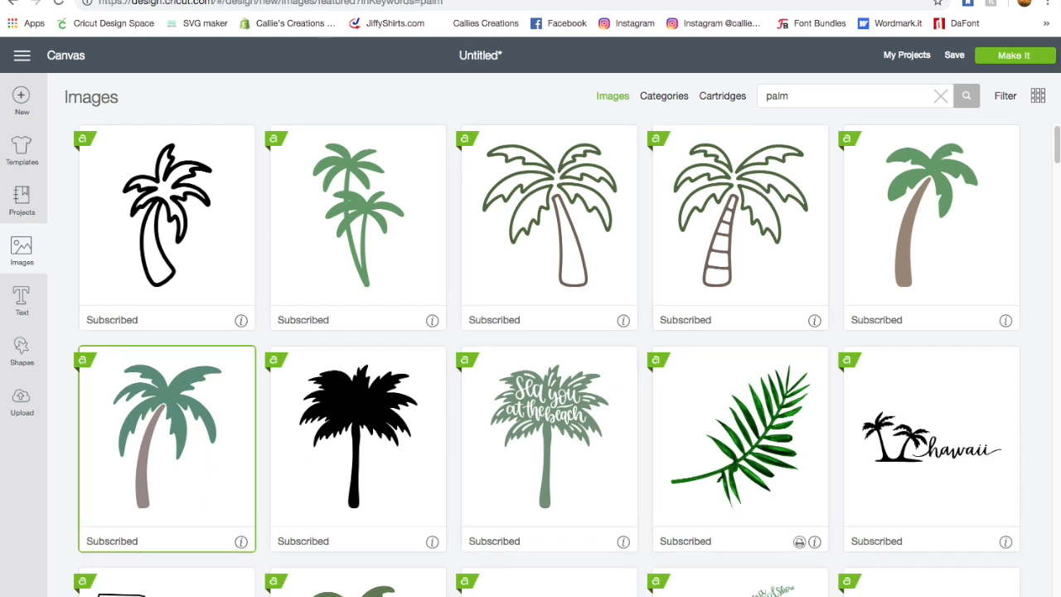
left_click(978, 595)
left_click_drag(175, 257, 282, 354)
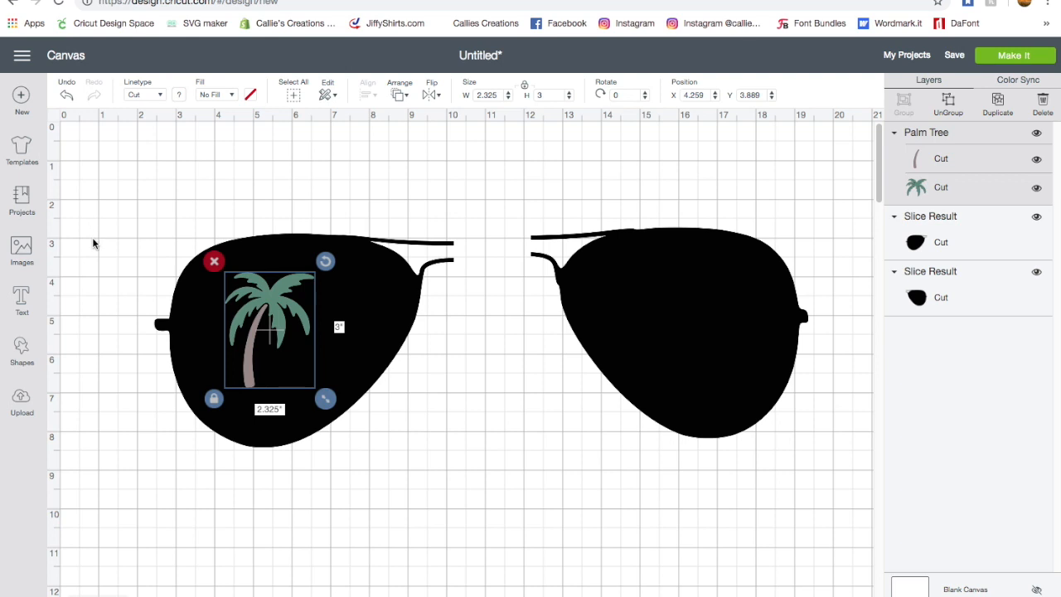
Weld the palm tree's trunk and leaves into a single shape
left_click_drag(106, 184, 472, 503)
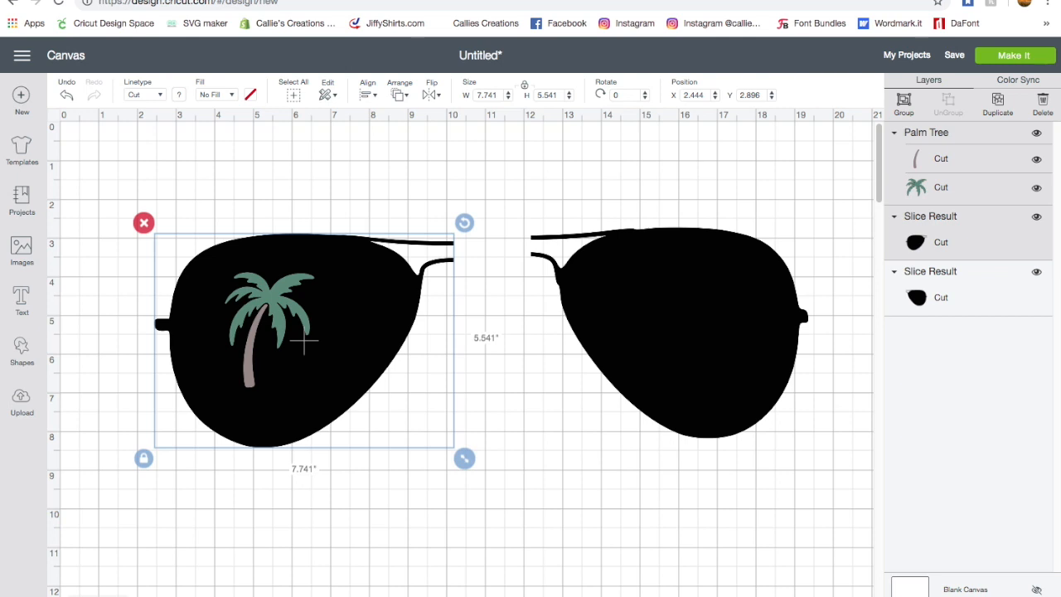
left_click(470, 518)
left_click_drag(274, 323, 512, 493)
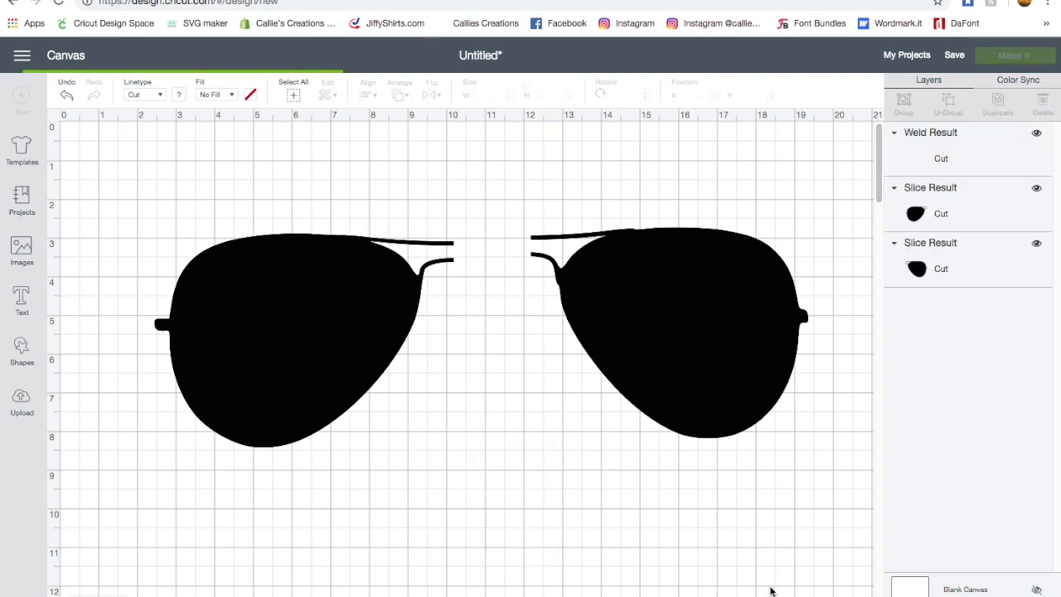
mouse_move(517, 479)
left_mouse_down()
mouse_move(501, 456)
mouse_move(500, 472)
left_mouse_up()
Enlarge the welded palm tree to about 3.8 by 4.9 inches and position it inside the left lens
left_click_drag(491, 518, 244, 340)
left_click_drag(317, 380, 363, 452)
left_click_drag(256, 384, 264, 385)
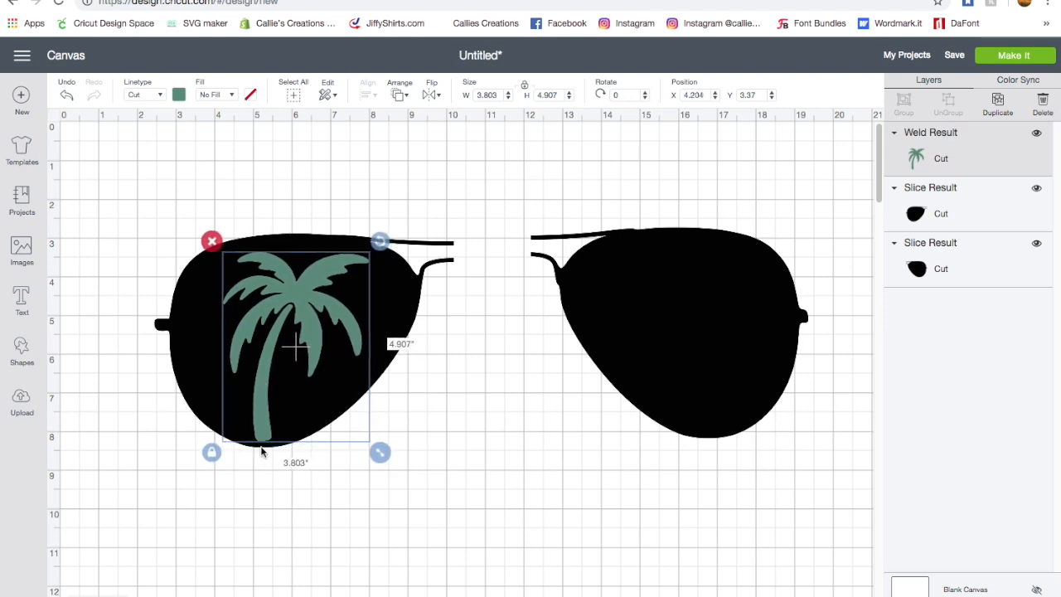
left_click(287, 490)
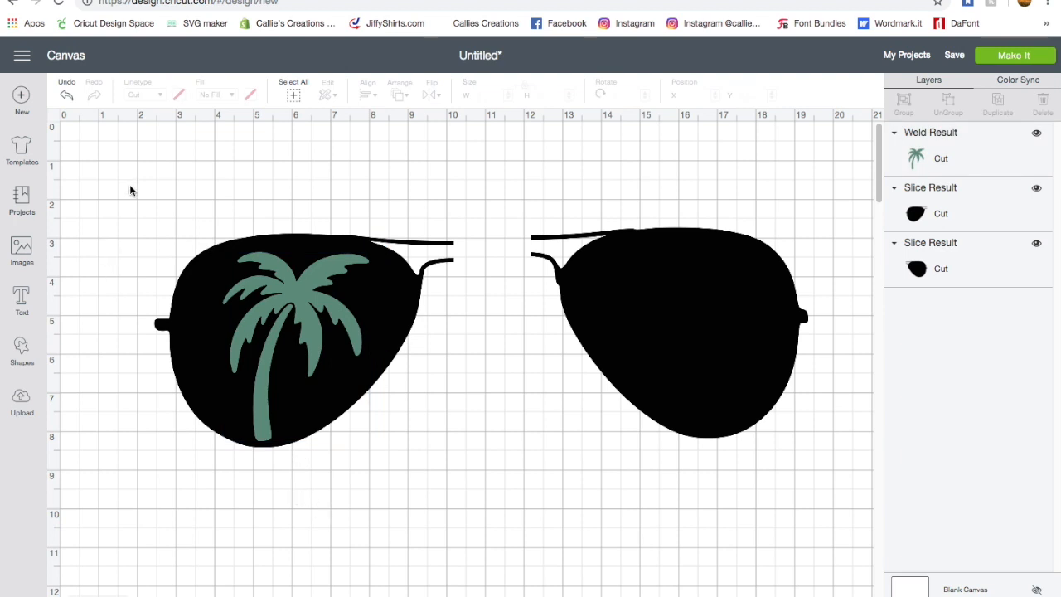
Slice the palm tree out of the left lens and move the green and black palm pieces off it
left_click_drag(129, 187, 462, 522)
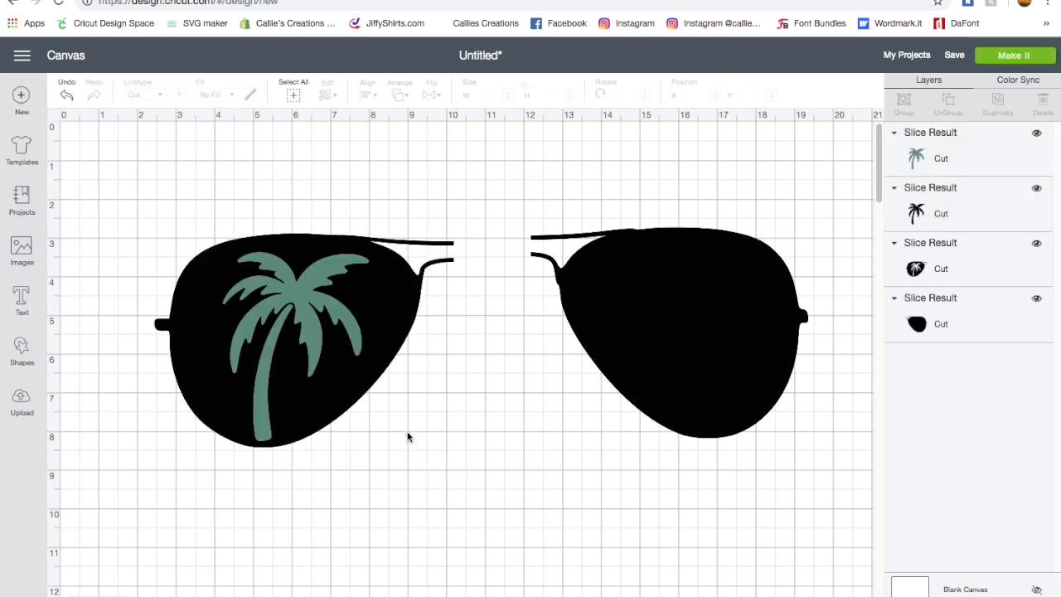
left_click_drag(304, 303, 539, 422)
left_click_drag(276, 307, 383, 473)
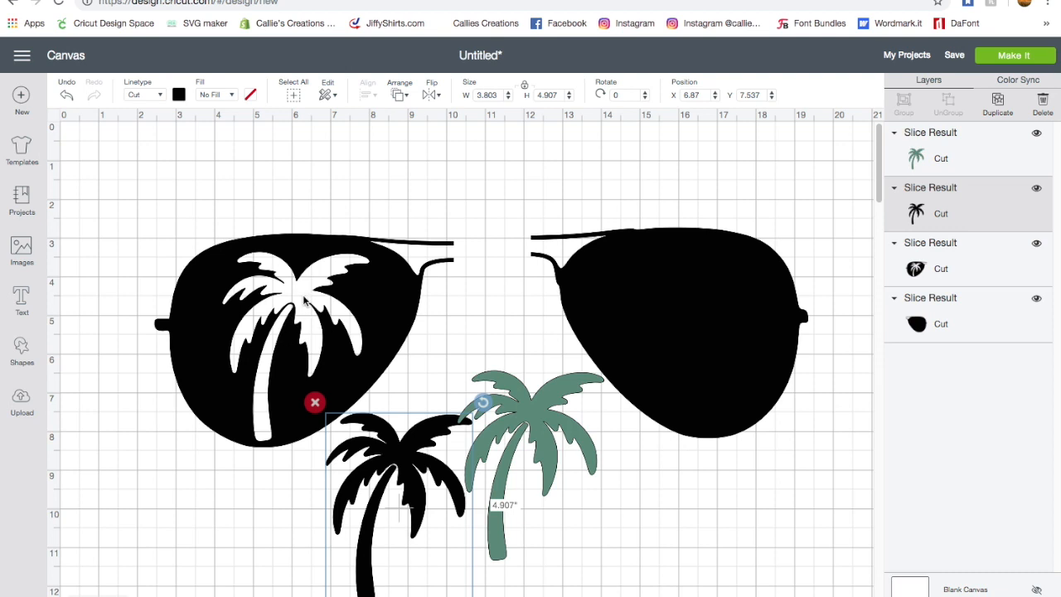
Delete the leftover green and black palm pieces and the plain right lens
left_click(490, 455)
left_click(444, 363)
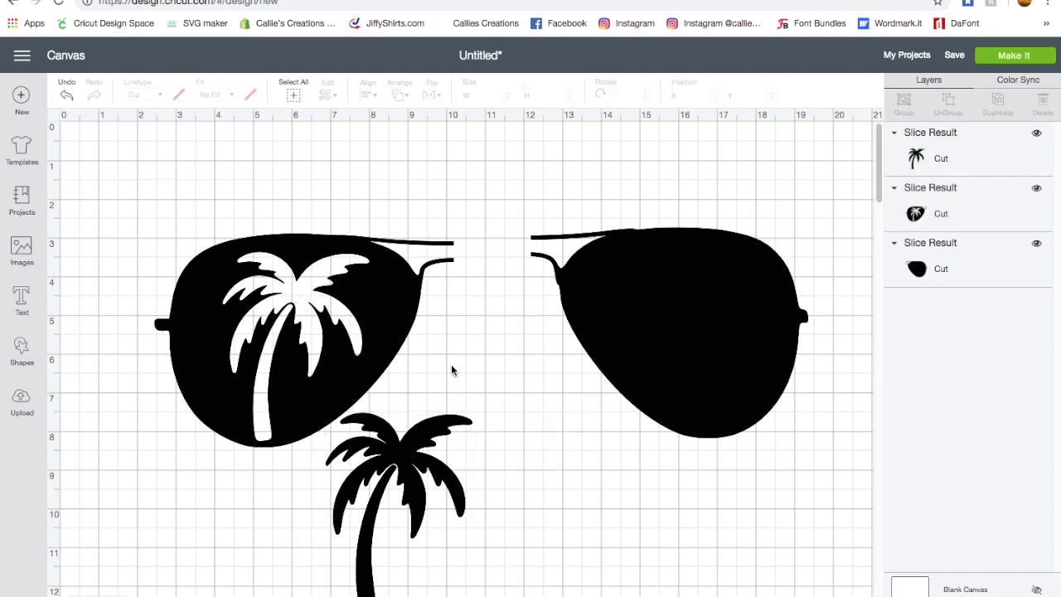
left_click(387, 462)
left_click(317, 405)
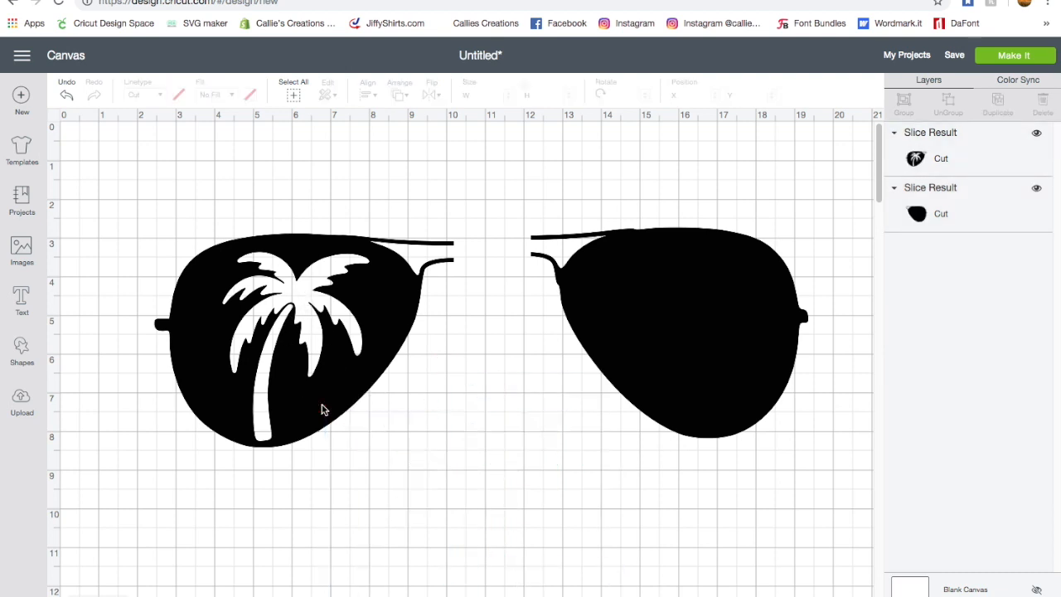
left_click(700, 326)
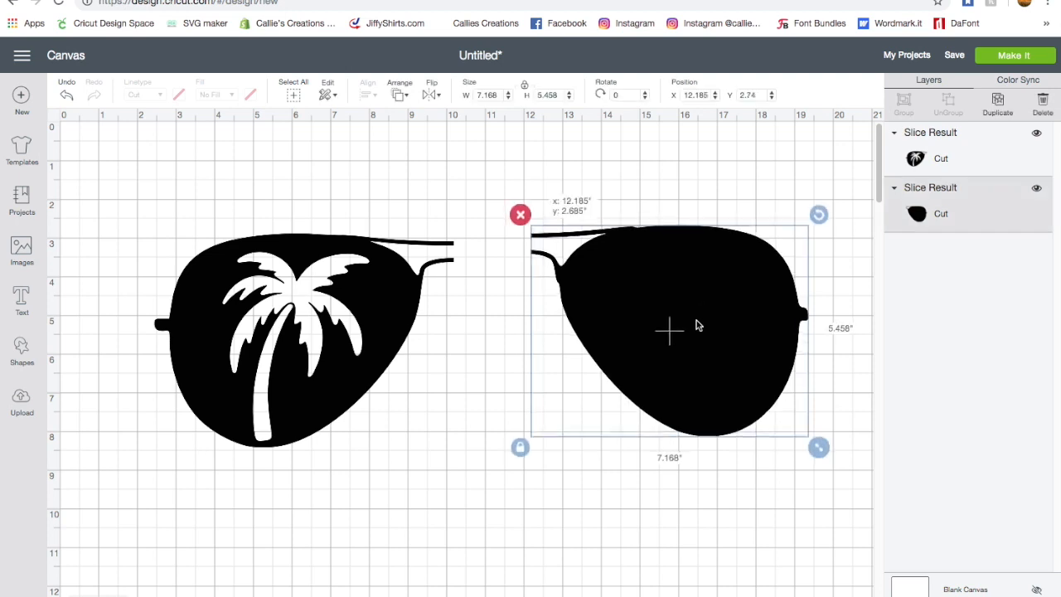
left_click(520, 214)
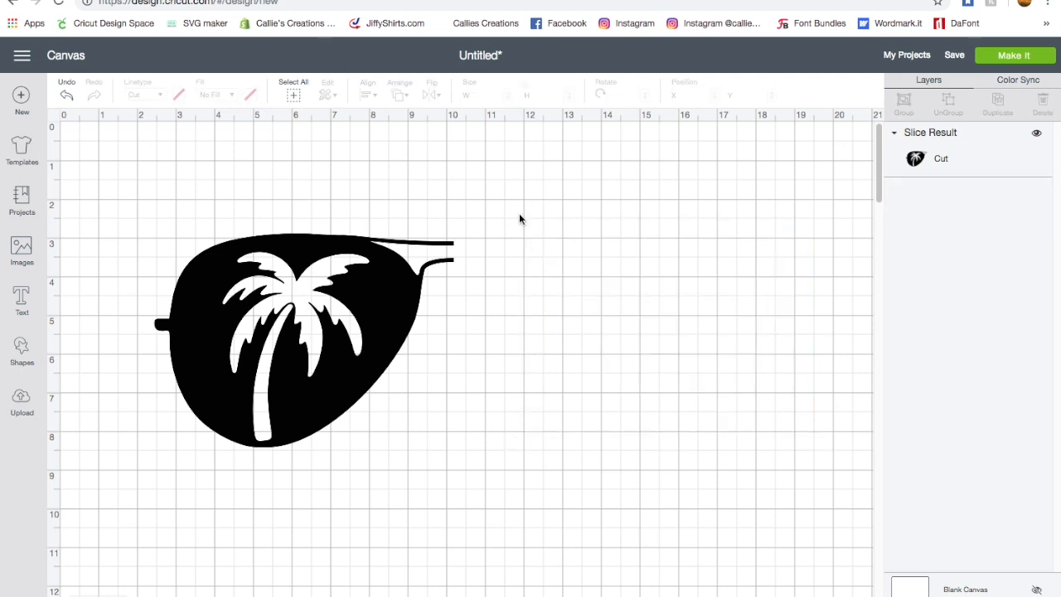
Duplicate the left lens with the palm cutout and place the copy to its right
left_click(291, 411)
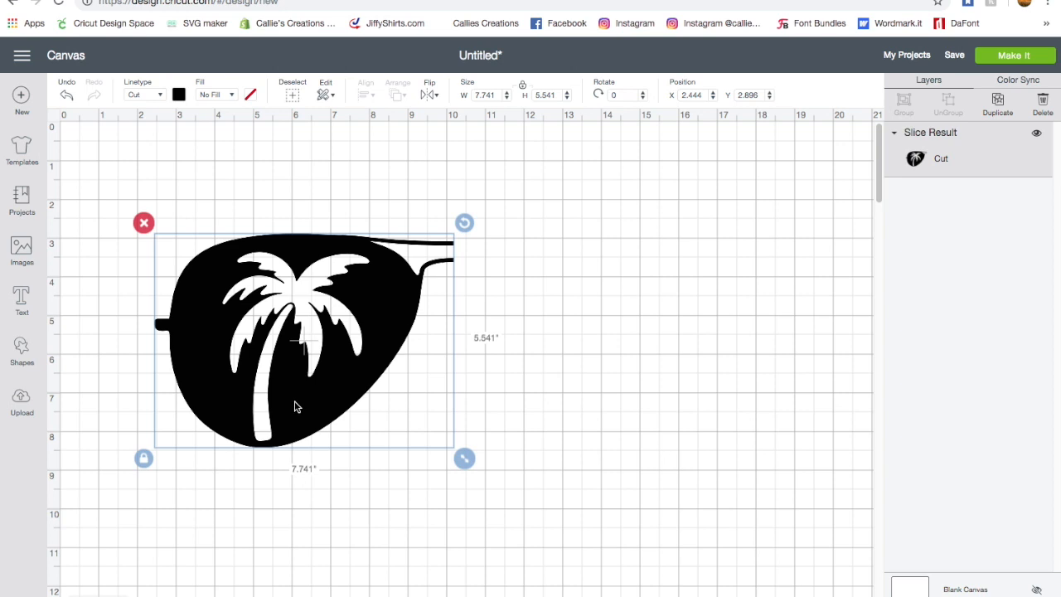
left_click_drag(297, 405, 292, 407)
right_click(292, 408)
left_click(277, 416)
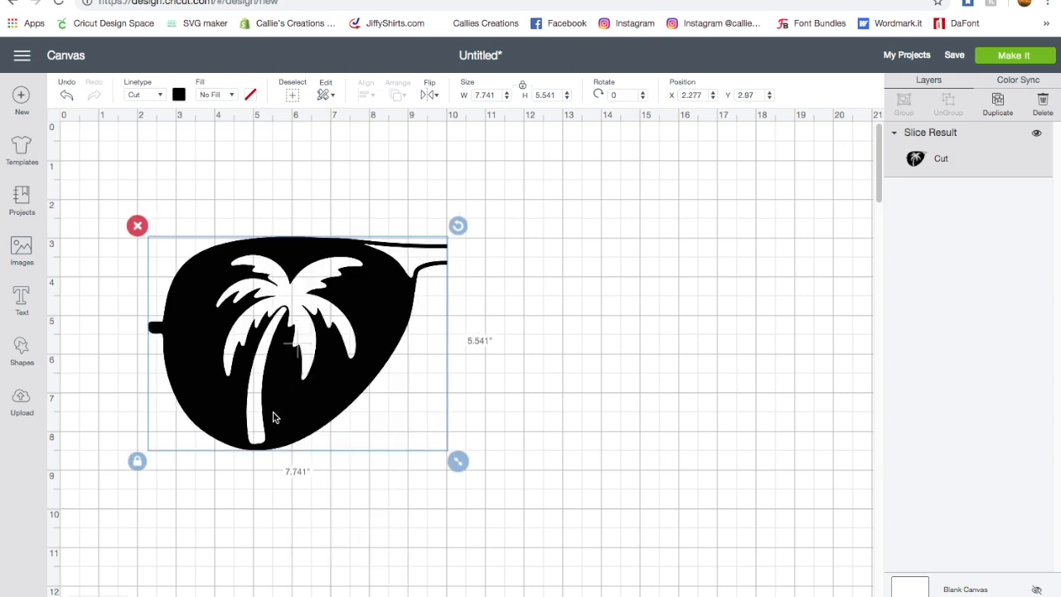
right_click(274, 417)
left_click(300, 393)
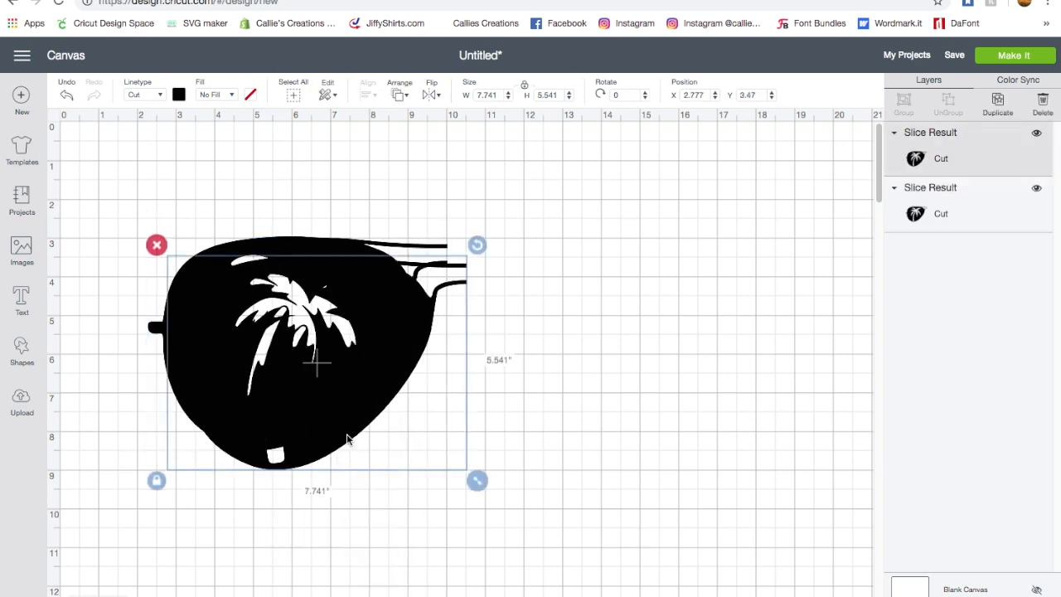
left_click_drag(334, 433, 590, 434)
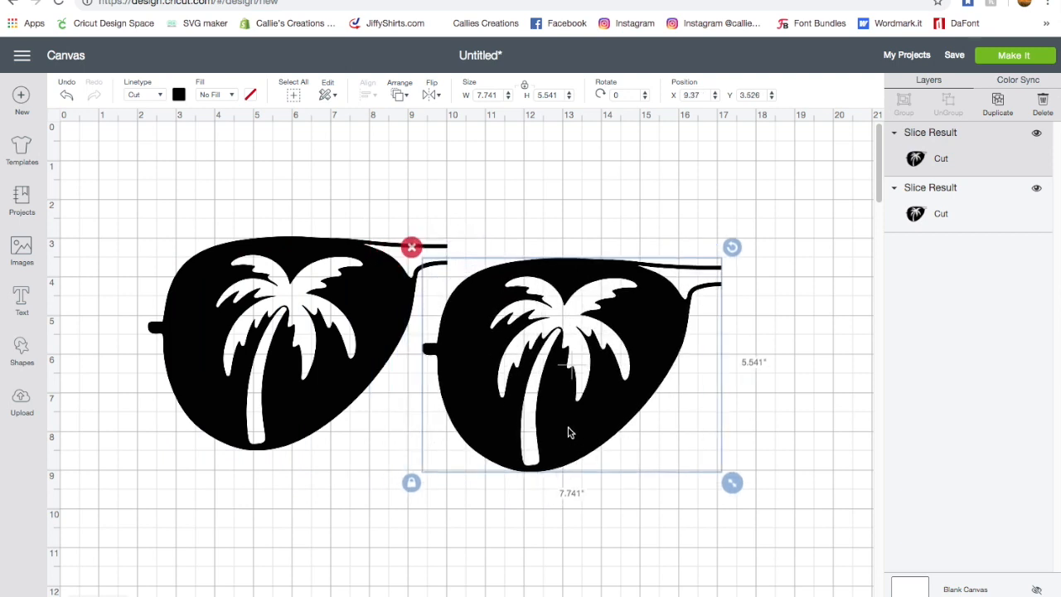
Flip the copied palm lens horizontally and line it up level with the left lens
left_click(432, 96)
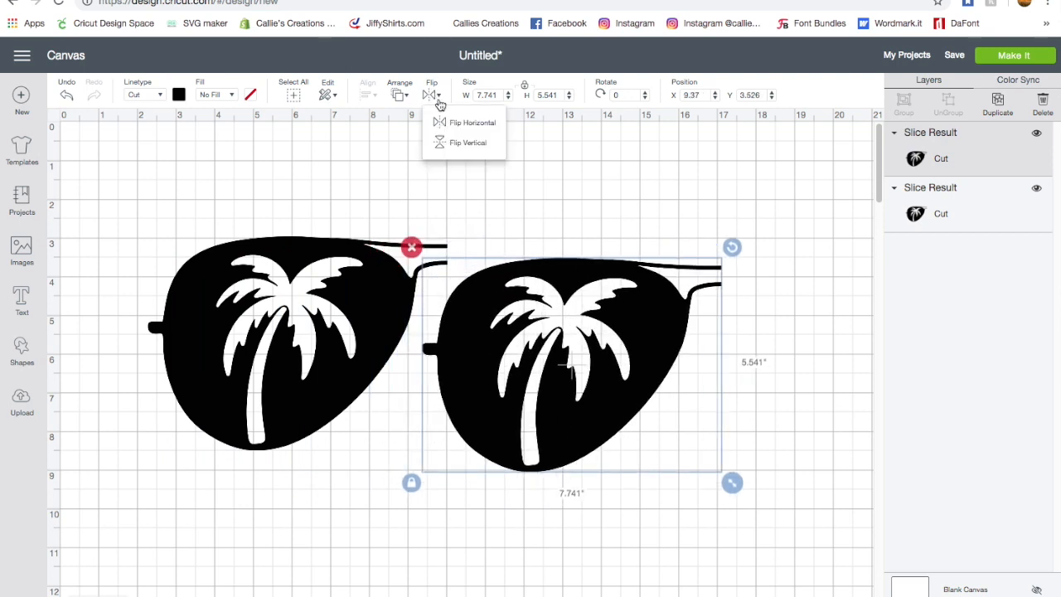
left_click(445, 123)
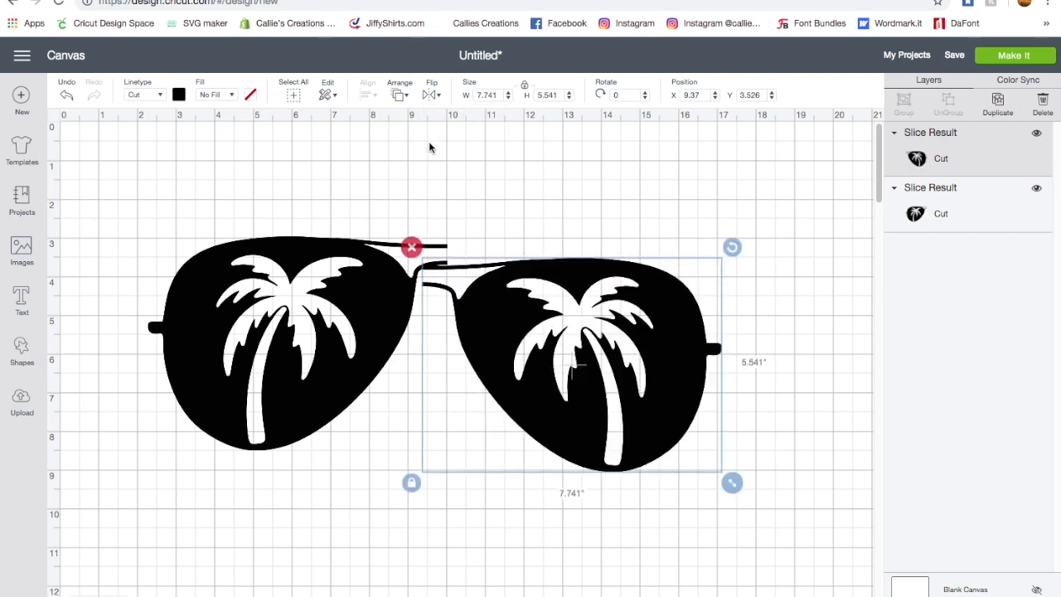
left_click_drag(543, 402, 580, 393)
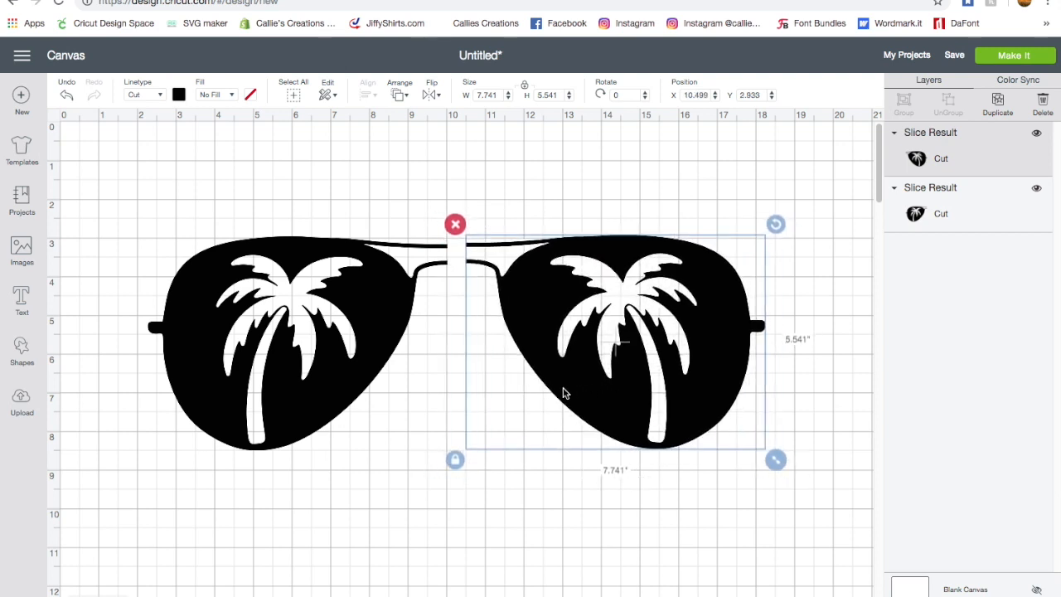
Spread the two palm lenses farther apart, leaving a gap of about 2.3 inches between their bridge ends
left_click_drag(325, 355, 280, 353)
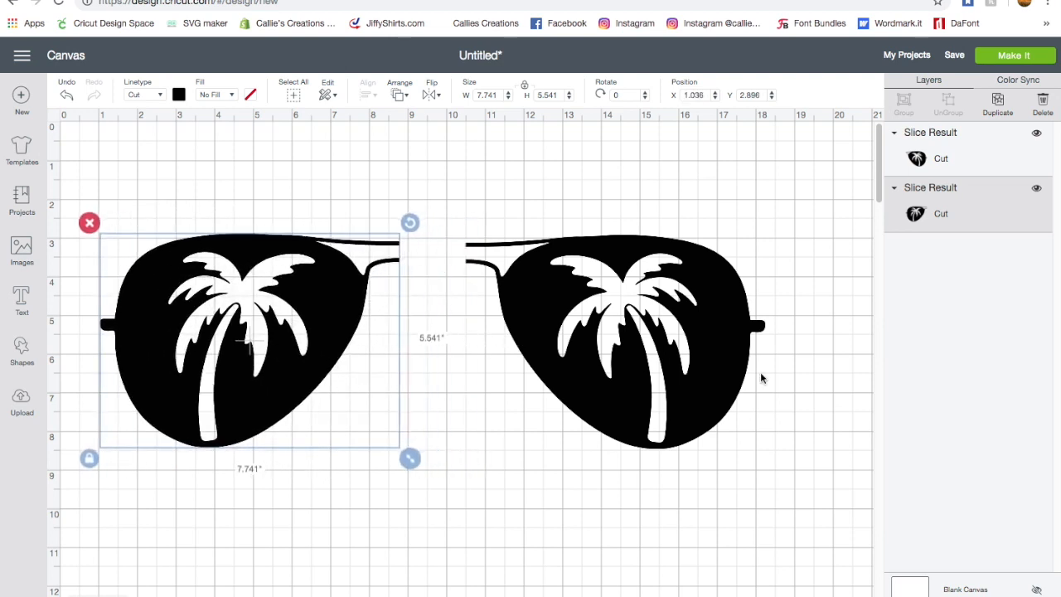
left_click_drag(670, 374, 729, 362)
left_click_drag(274, 363, 309, 357)
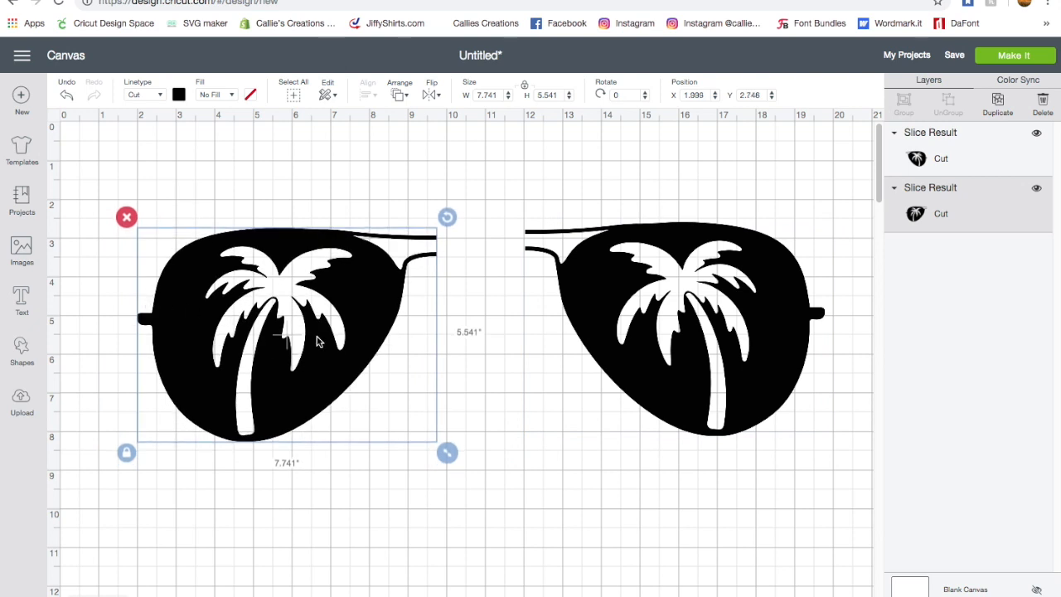
left_click(492, 409)
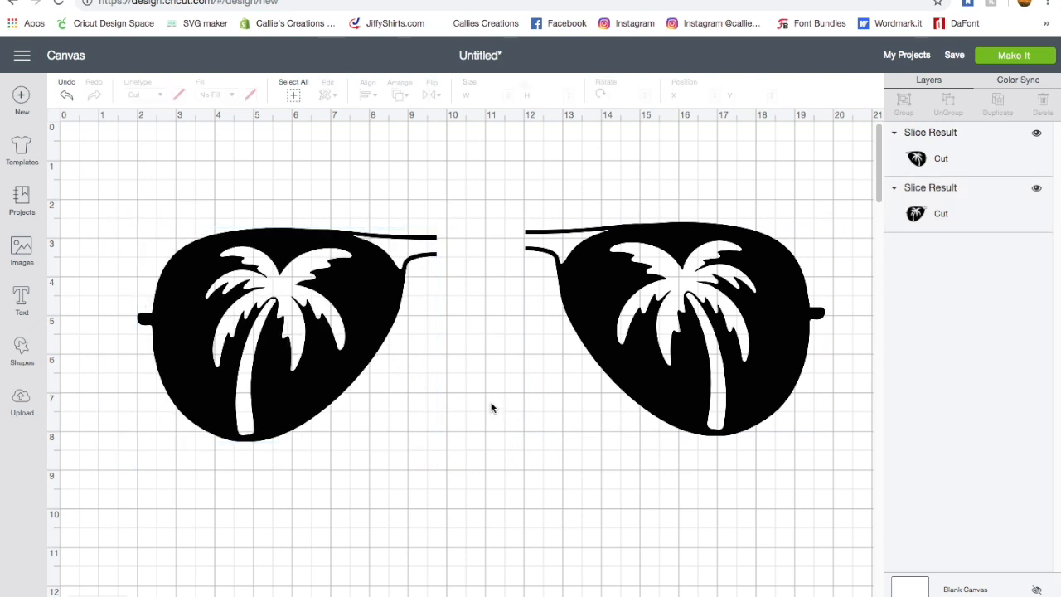
Add the text SPRING and place it above the left lens
left_click(20, 297)
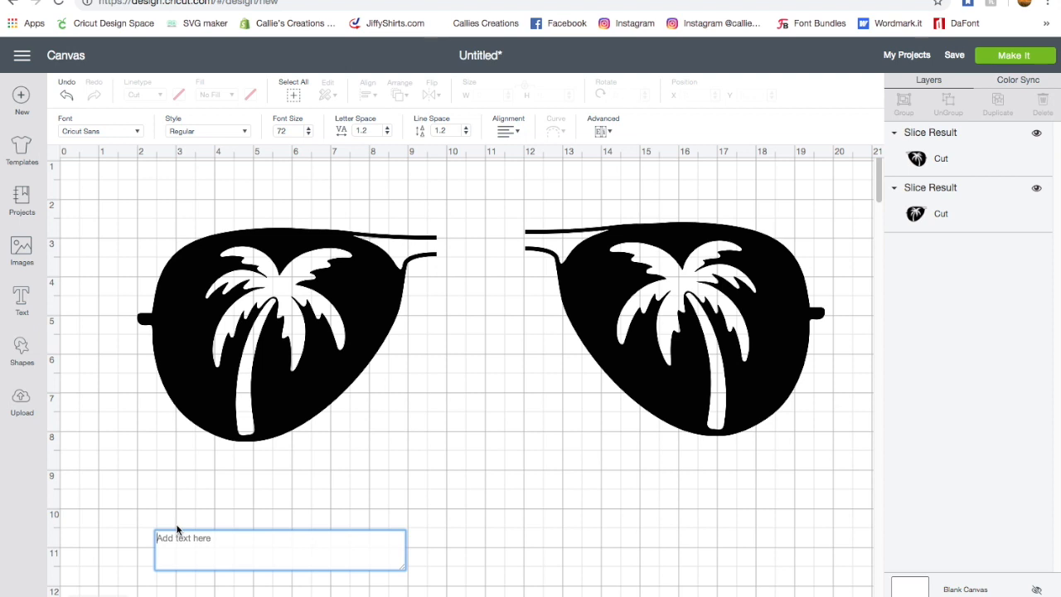
type("SPRI")
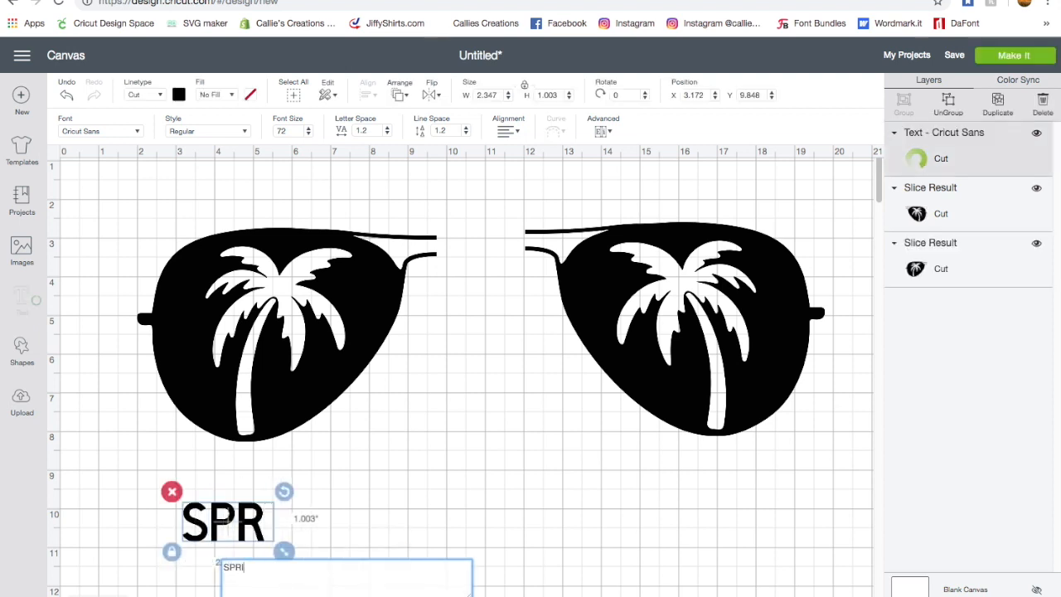
type("NG")
left_click_drag(236, 510, 179, 207)
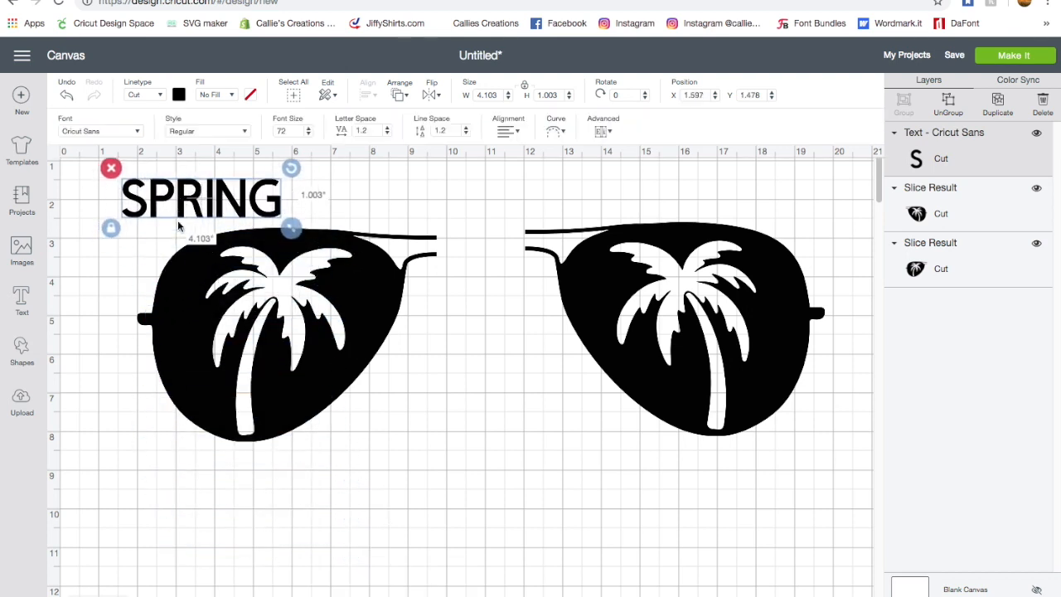
Add the text BREAK 2019 and place it just below the left lens
left_click(20, 300)
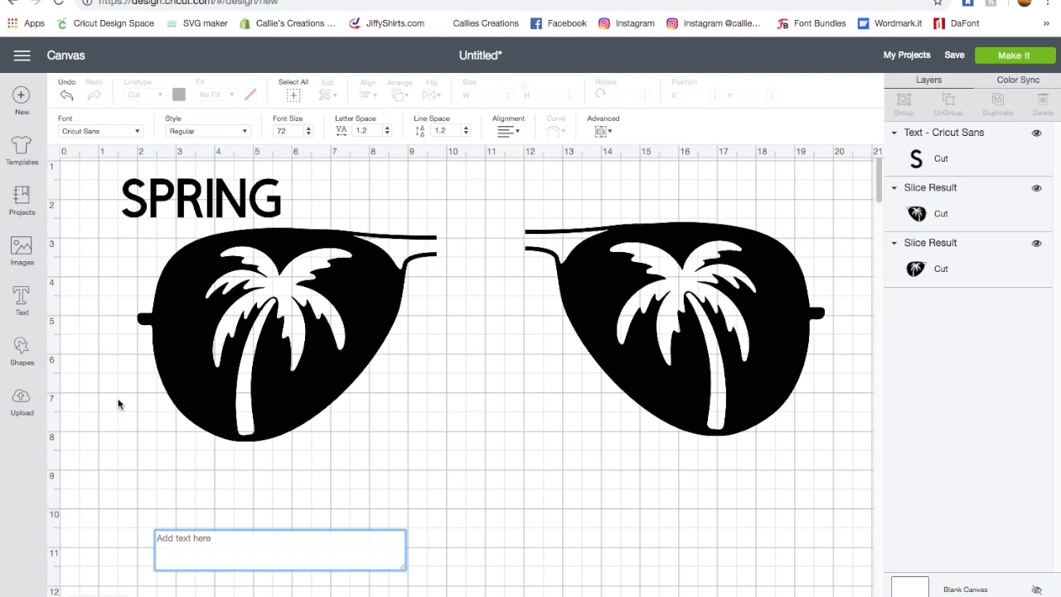
type("BREAK")
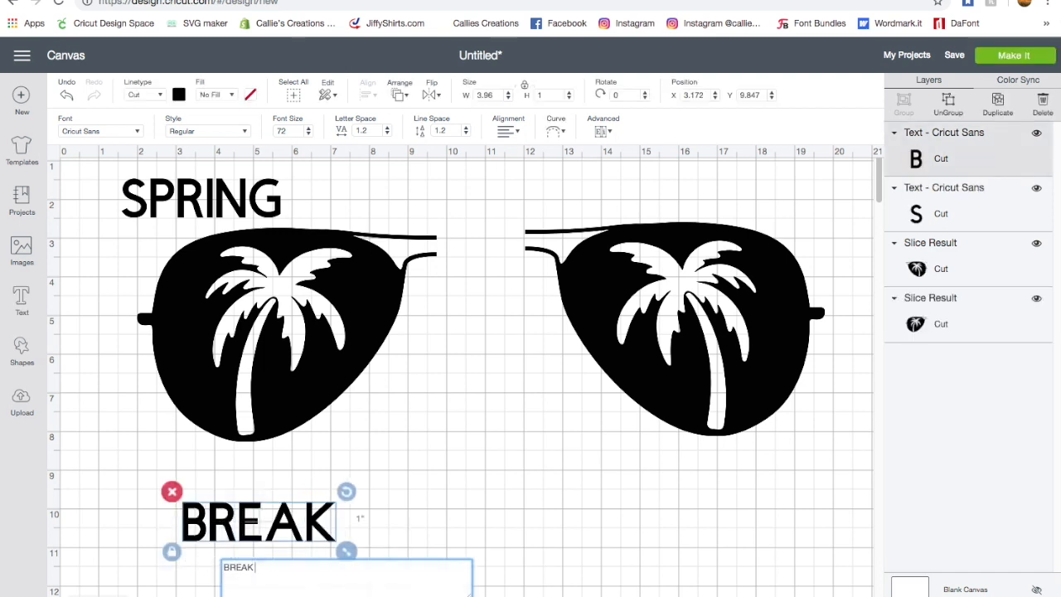
type(" 209")
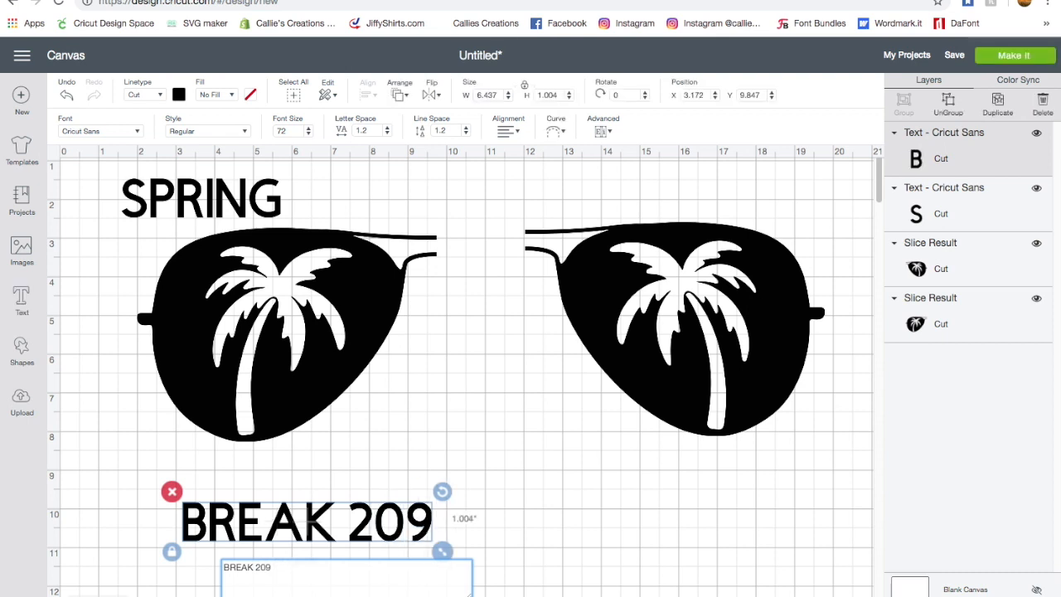
key("BackSpace")
type("19")
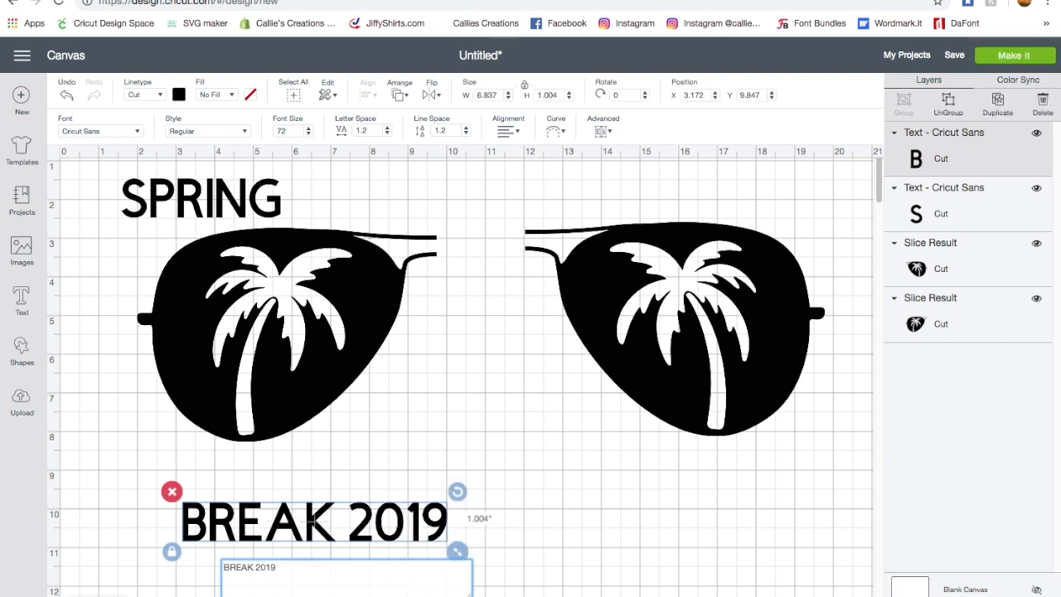
left_click_drag(256, 519, 237, 473)
Nudge the SPRING text closer to the left lens and curve it upward with a diameter of 6.325
left_click(184, 210)
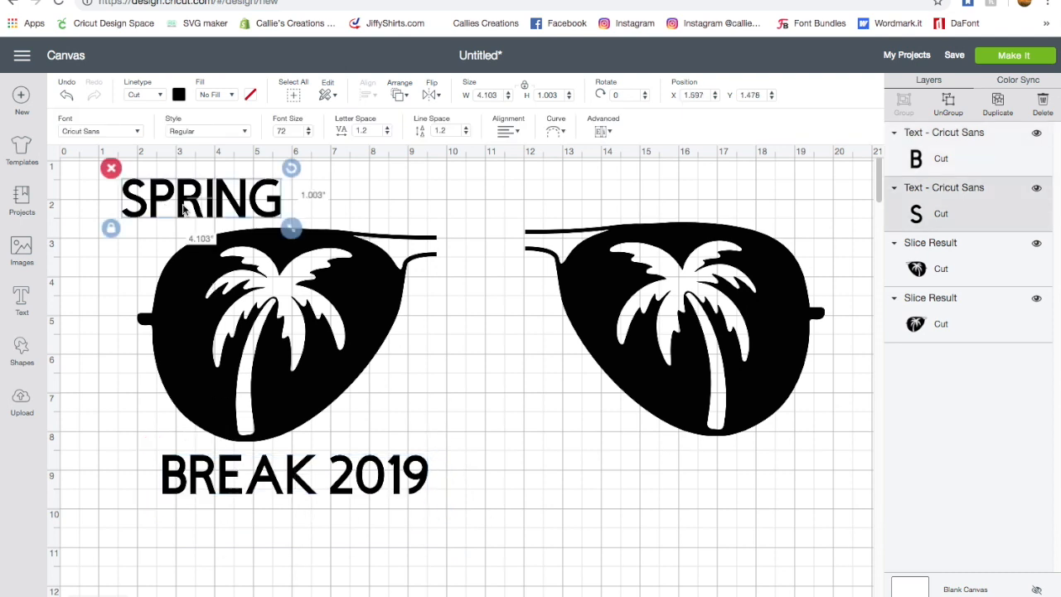
left_click(179, 211)
left_click_drag(189, 207, 190, 217)
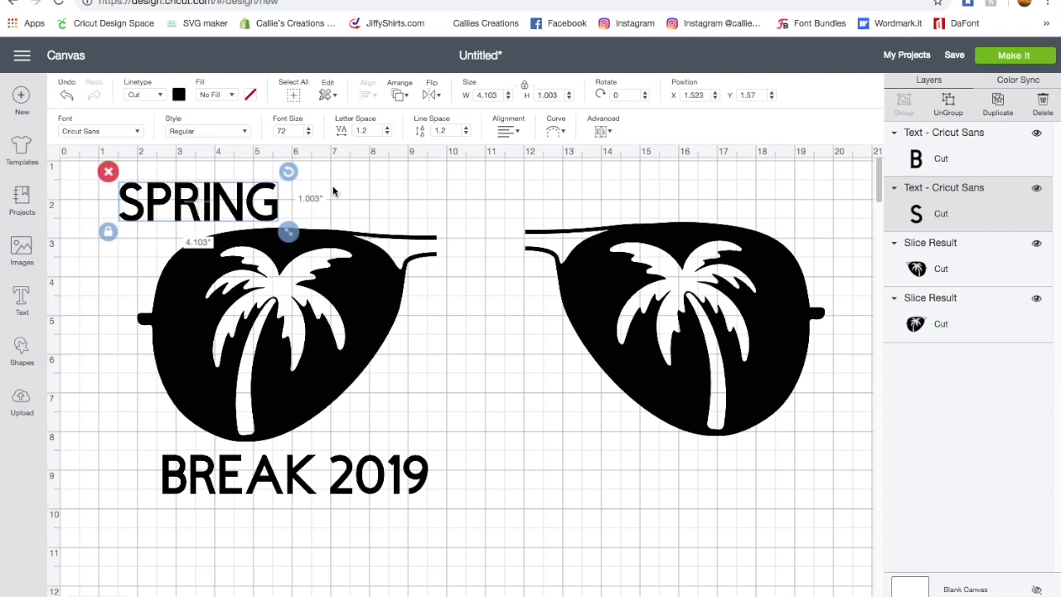
left_click(556, 131)
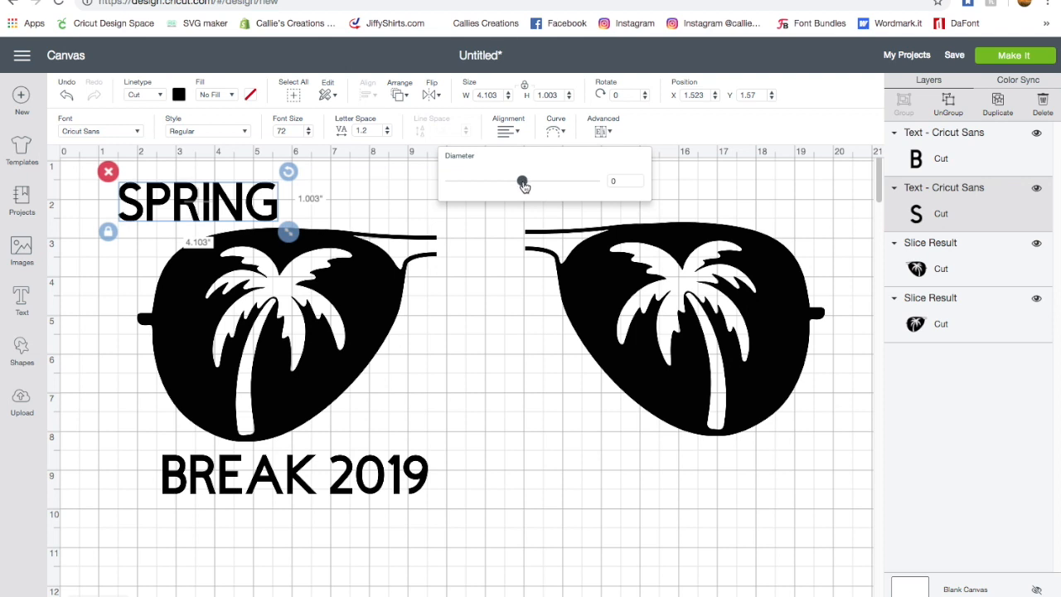
left_click_drag(524, 186, 578, 184)
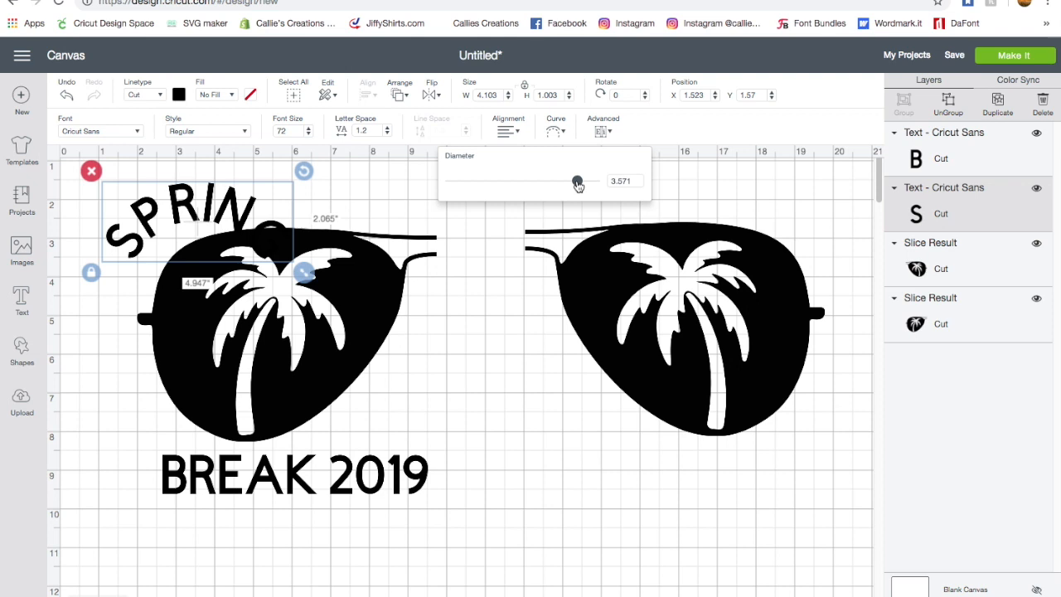
mouse_move(579, 186)
left_mouse_down()
mouse_move(461, 186)
mouse_move(567, 188)
left_mouse_up()
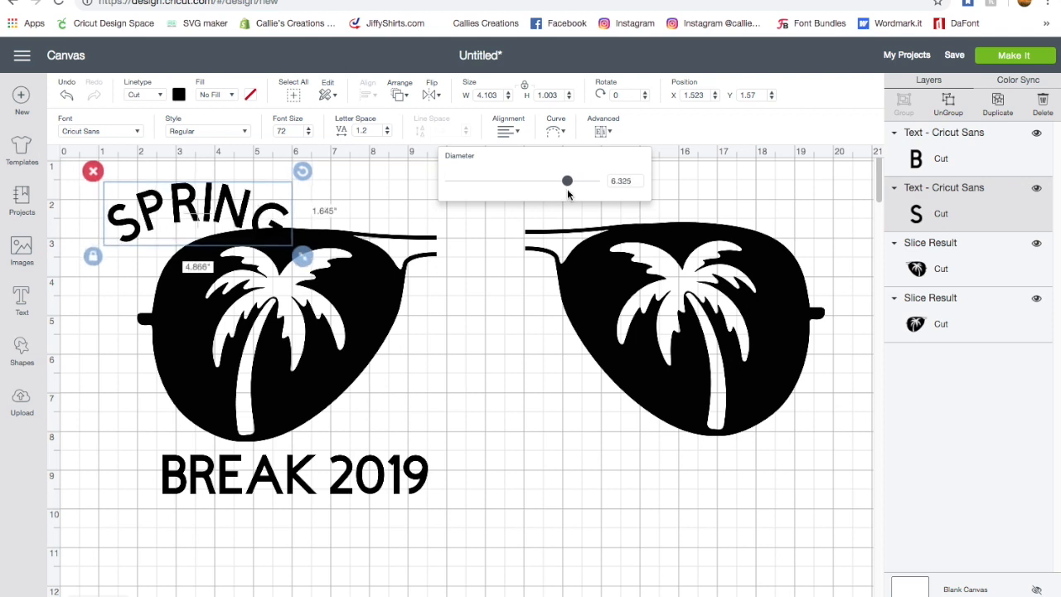
left_click(305, 179)
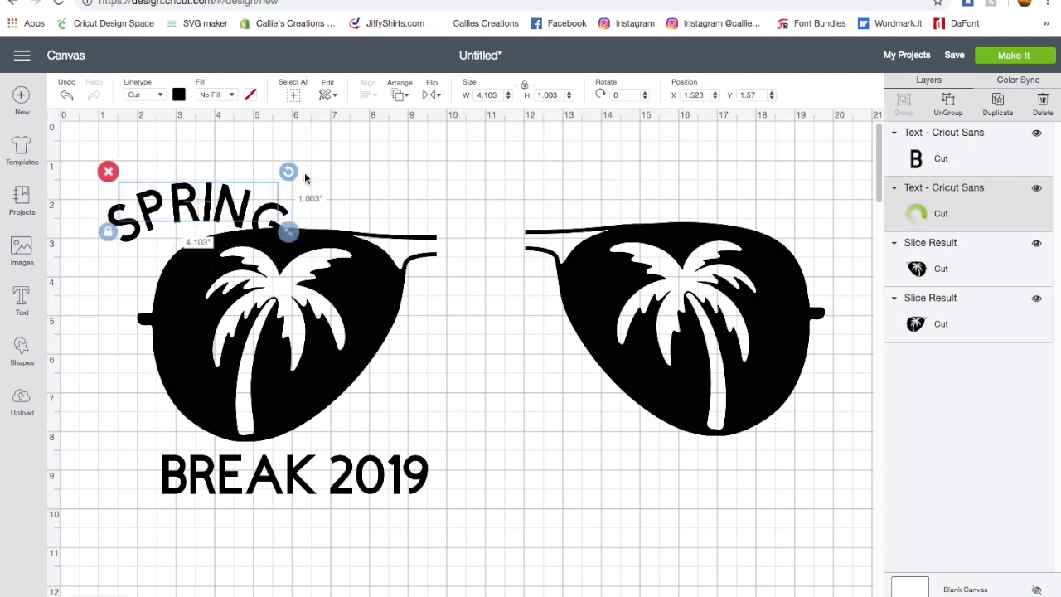
Rotate the curved SPRING text to about 343 degrees and fit it along the upper-left edge of the left lens
left_click_drag(201, 212, 215, 215)
left_click_drag(312, 175, 290, 153)
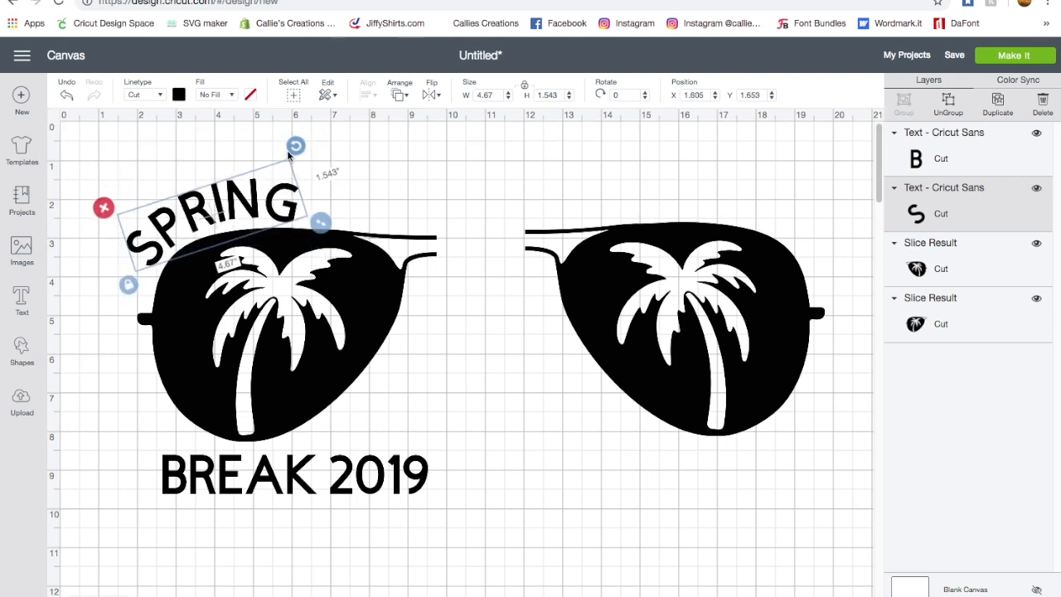
left_click_drag(290, 153, 290, 155)
left_click(555, 131)
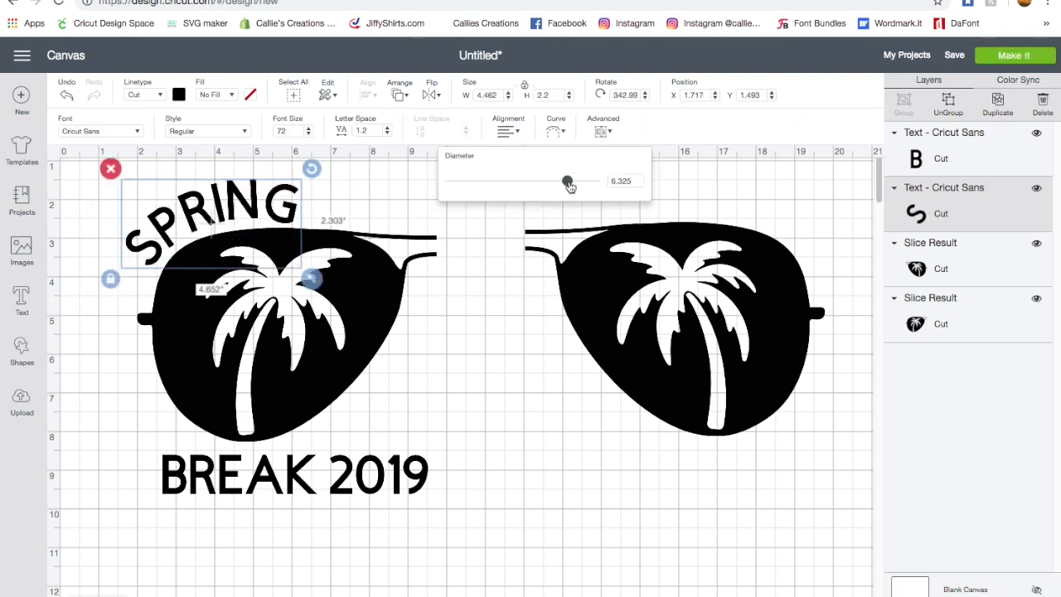
left_click_drag(568, 185, 566, 180)
left_click(507, 333)
left_click_drag(220, 213, 215, 217)
left_click_drag(216, 218, 221, 216)
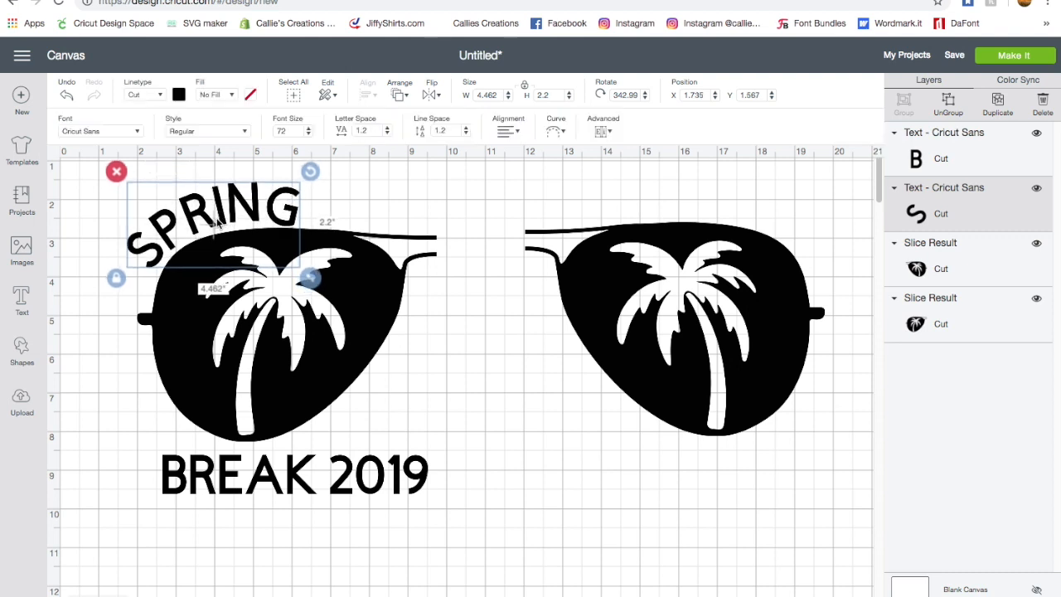
Ungroup the curved SPRING text into separate letters and select individual letters one after another, ending with the G
left_click(948, 101)
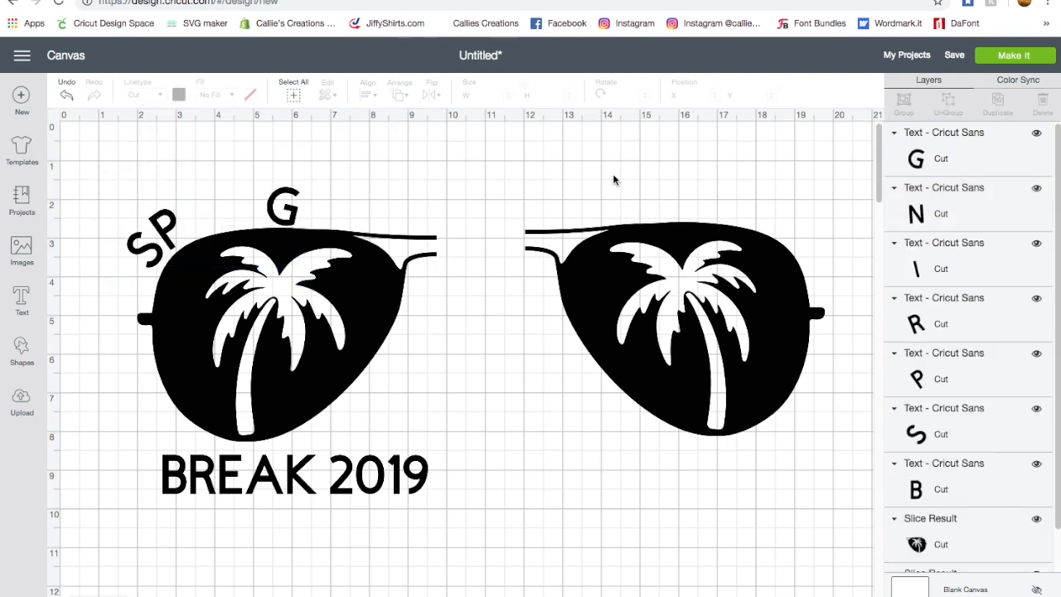
left_click(147, 250)
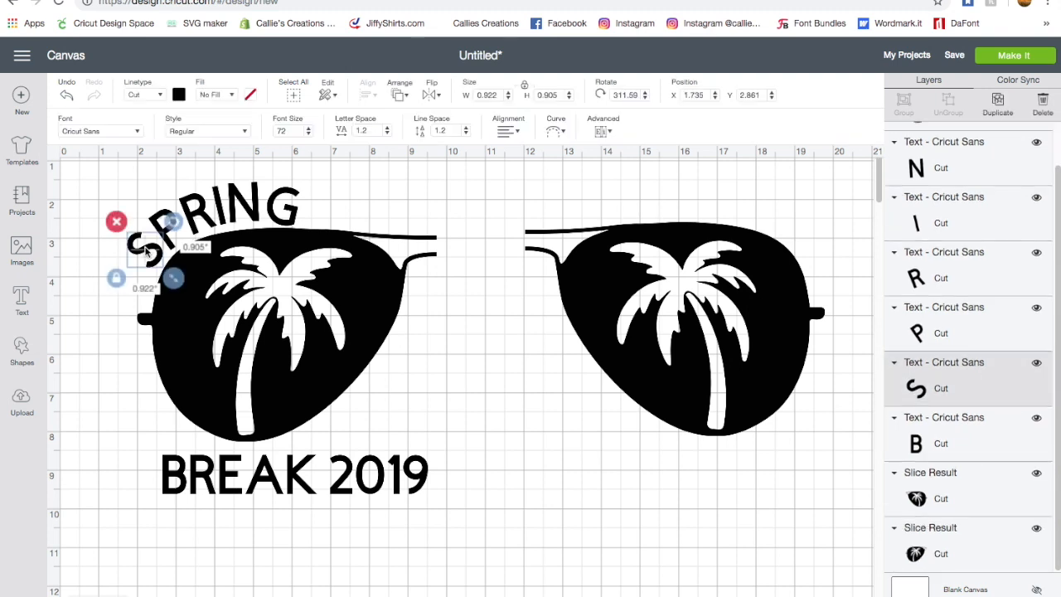
left_click(164, 222)
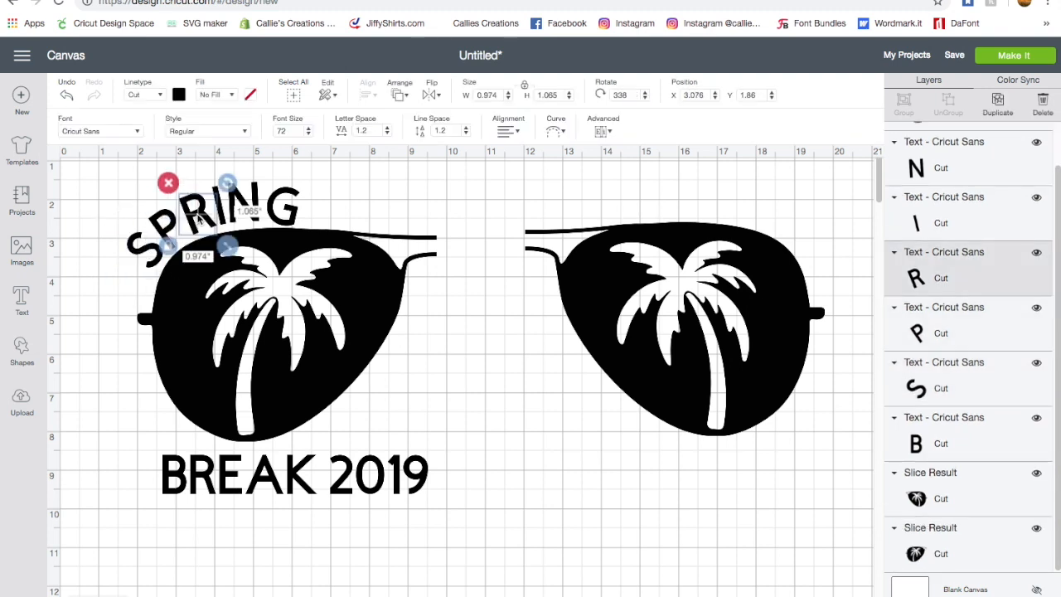
left_click(239, 199)
left_click(253, 203)
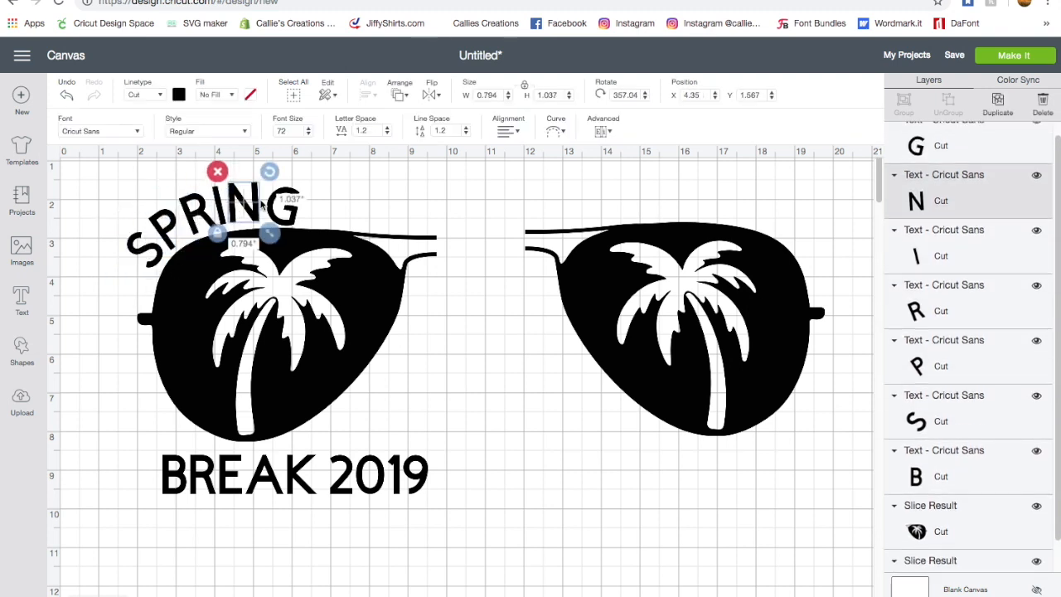
left_click(286, 210)
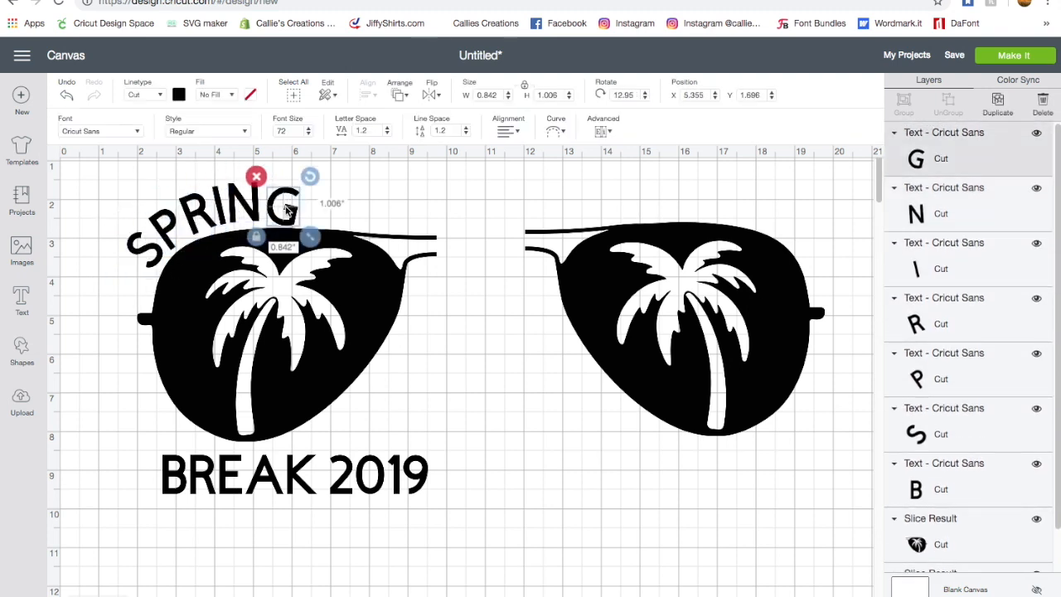
Rotate and nudge the S, P, R and I of SPRING individually to follow the left lens's upper edge, with the I at about 344 degrees
left_click(149, 250)
left_click_drag(145, 257, 198, 224)
left_click(158, 220)
left_click_drag(227, 188, 223, 225)
left_click_drag(233, 181, 232, 186)
left_click_drag(217, 220, 217, 224)
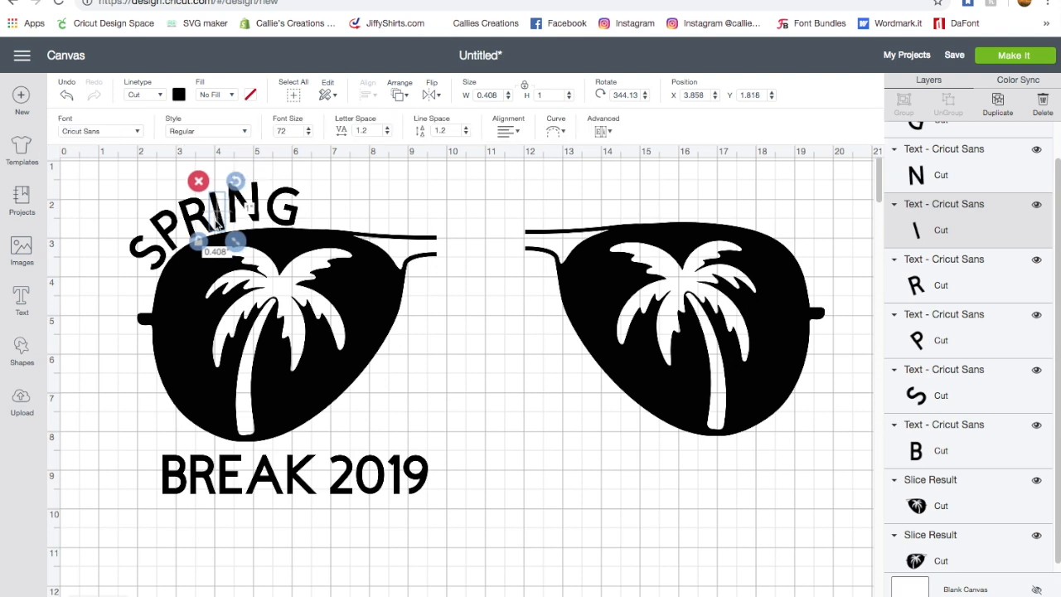
Straighten the N and G of SPRING and tighten their spacing along the lens edge, rotating the G to about 1 degree
left_click(258, 223)
left_click_drag(270, 172, 243, 210)
left_click(296, 218)
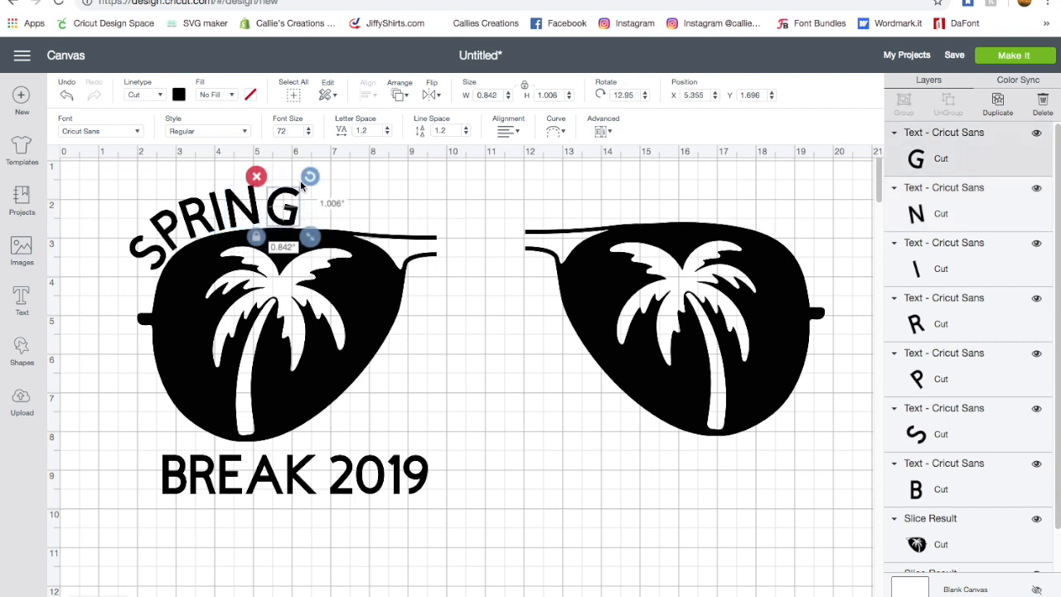
left_click_drag(314, 176, 308, 175)
left_click_drag(290, 217, 283, 215)
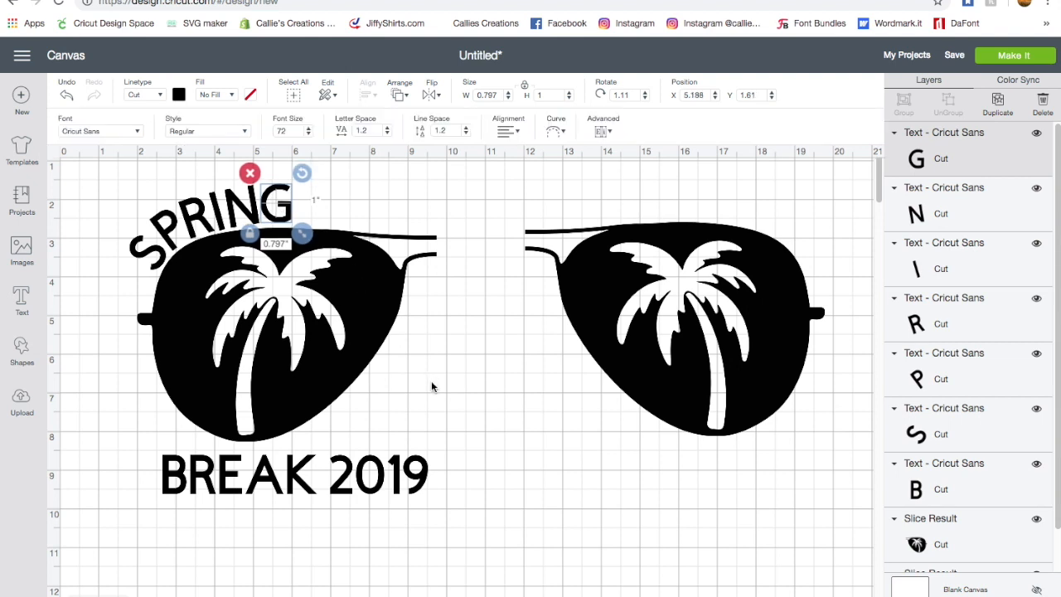
left_click(446, 407)
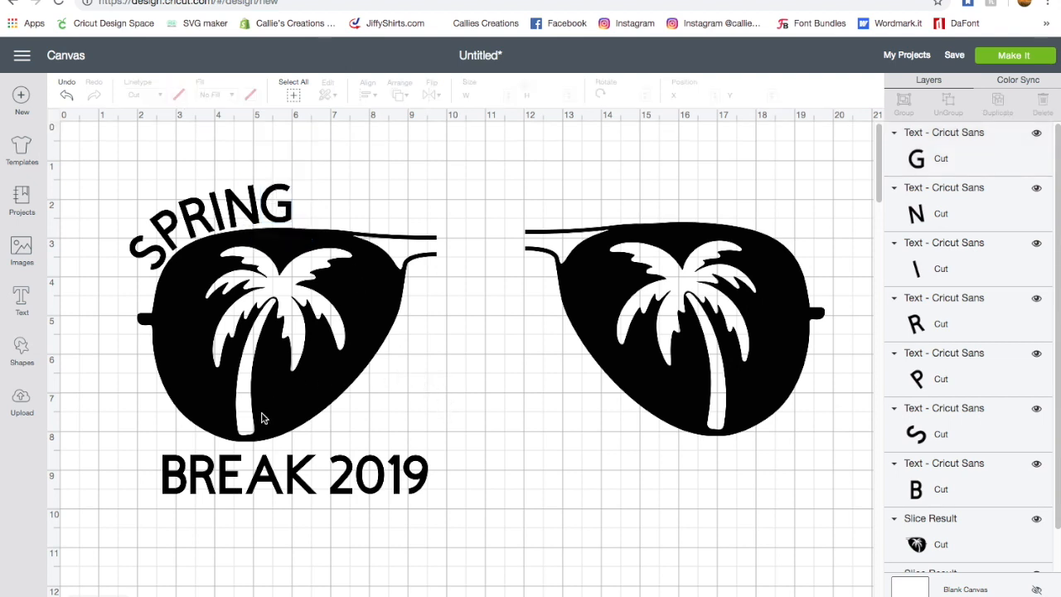
Curve BREAK 2019 with a diameter of -7.764, rotate it to about 343 degrees and fit it under the left lens's lower edge
left_click(271, 478)
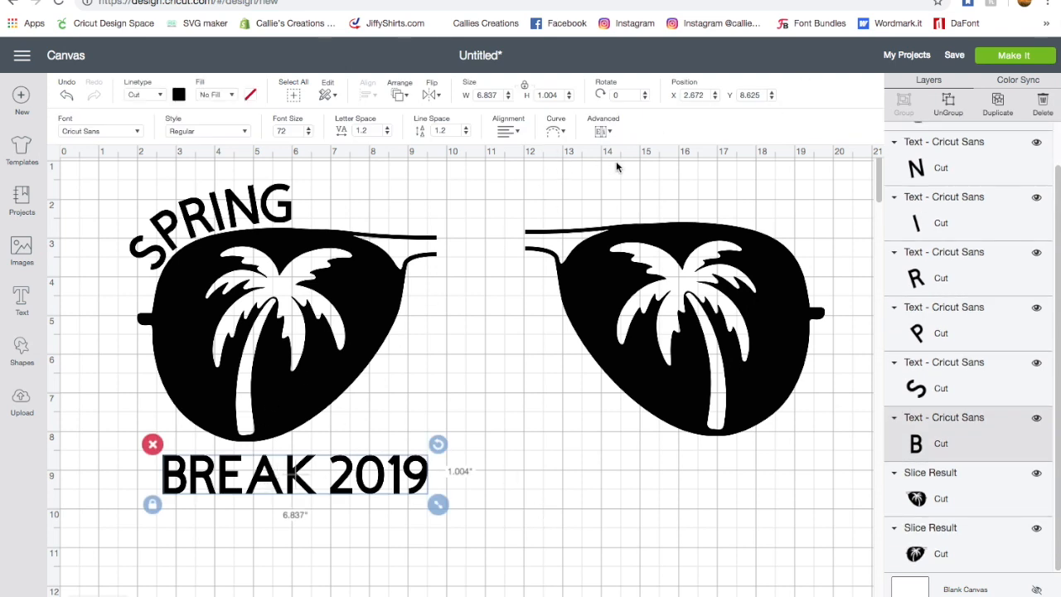
left_click(557, 131)
left_click_drag(528, 182, 483, 181)
left_click_drag(447, 406, 427, 366)
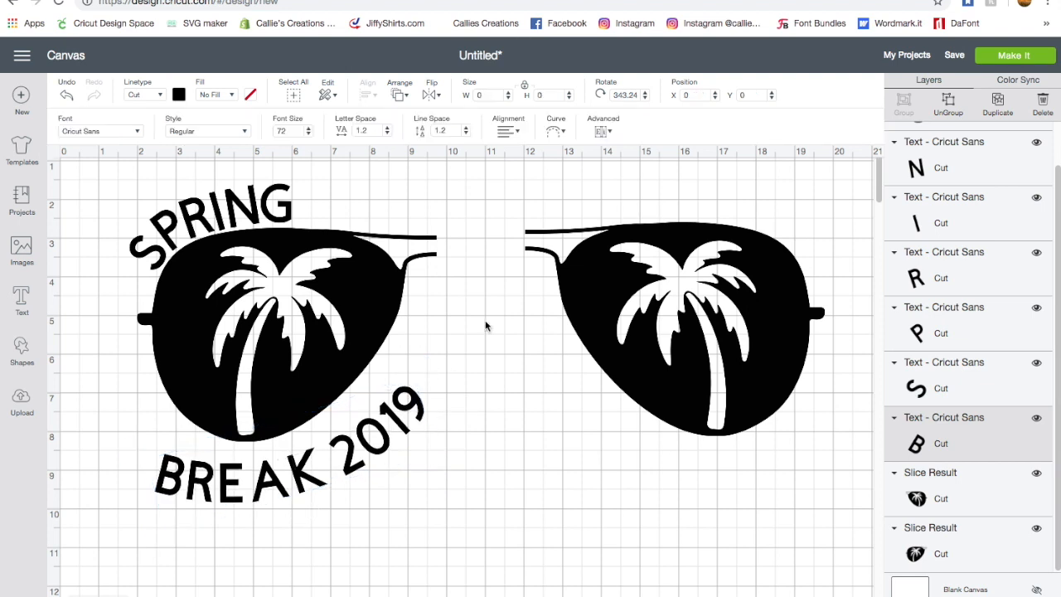
left_click(555, 131)
left_click_drag(484, 181, 477, 183)
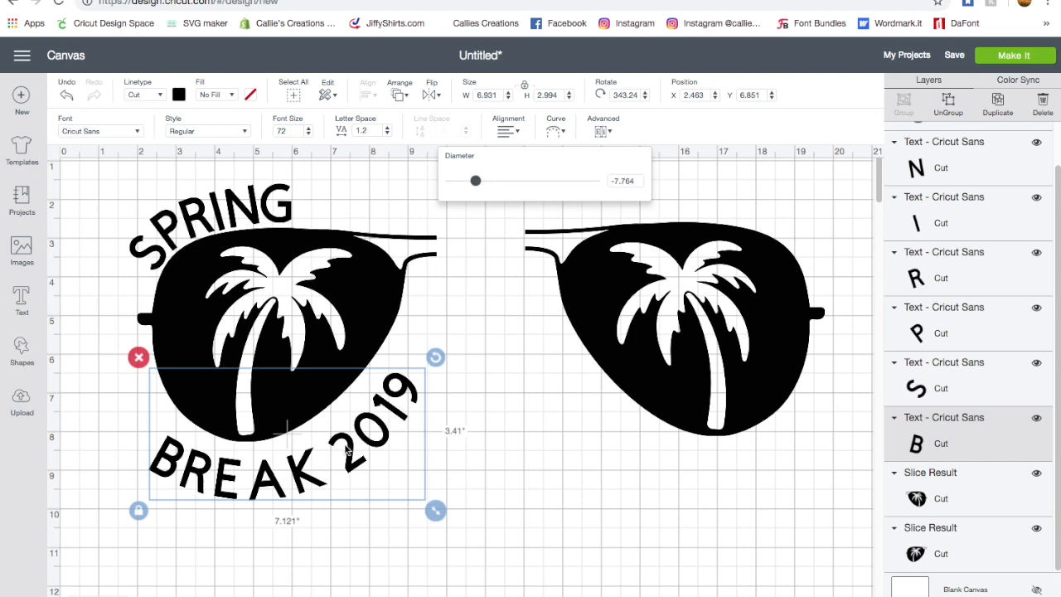
left_click_drag(314, 482, 310, 463)
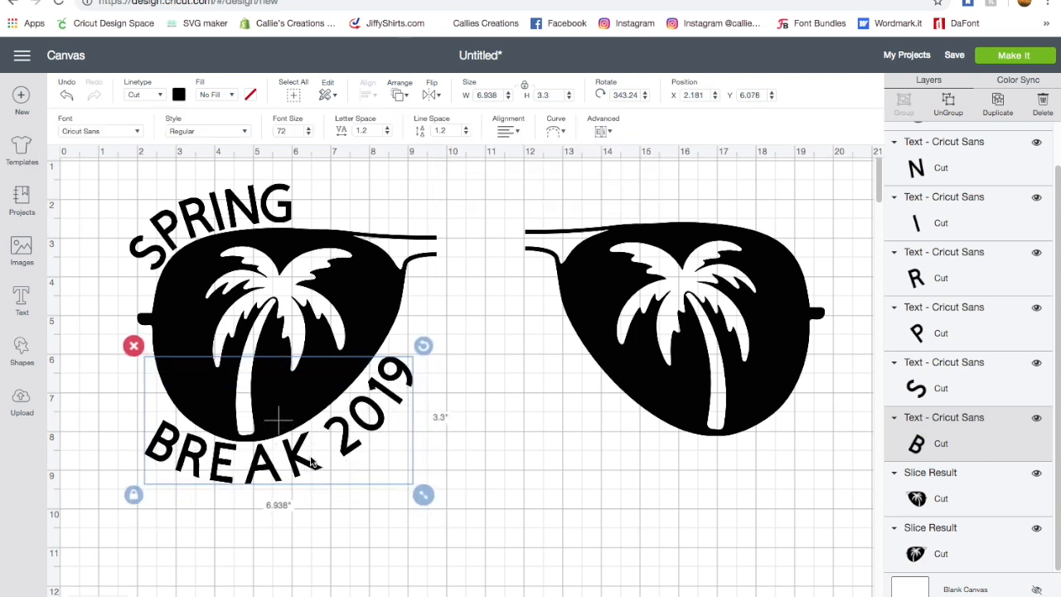
Ungroup BREAK 2019 and fit the B, R and E to the lens edge, rotating the B to about 36 and the E to about 11 degrees
left_click(949, 106)
left_click_drag(173, 441, 189, 425)
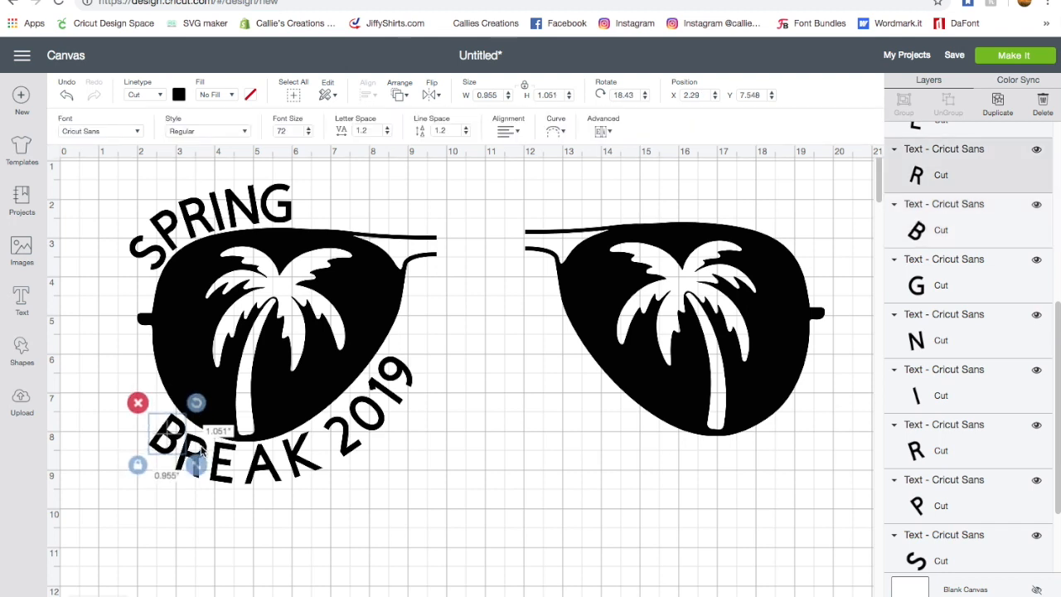
left_click(202, 450)
left_click_drag(222, 431, 219, 424)
left_click(227, 475)
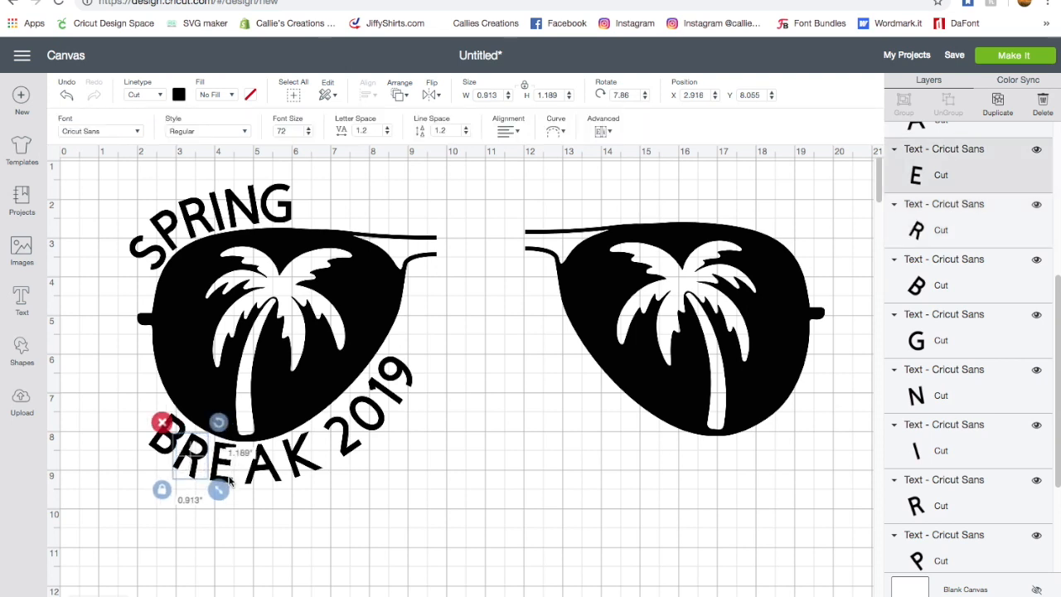
left_click_drag(251, 436, 255, 440)
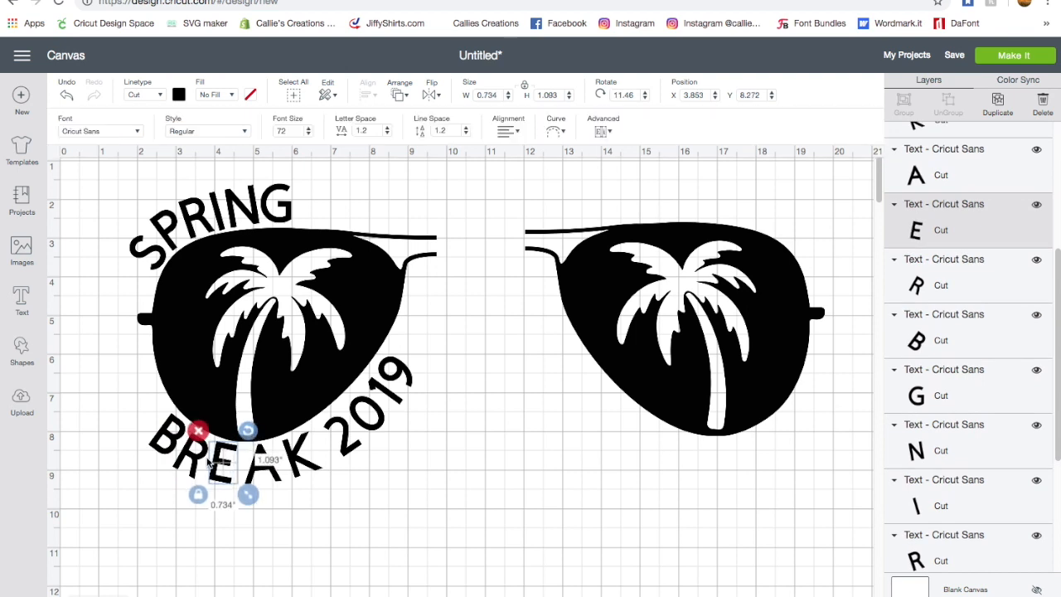
left_click(199, 460)
left_click_drag(199, 460, 164, 444)
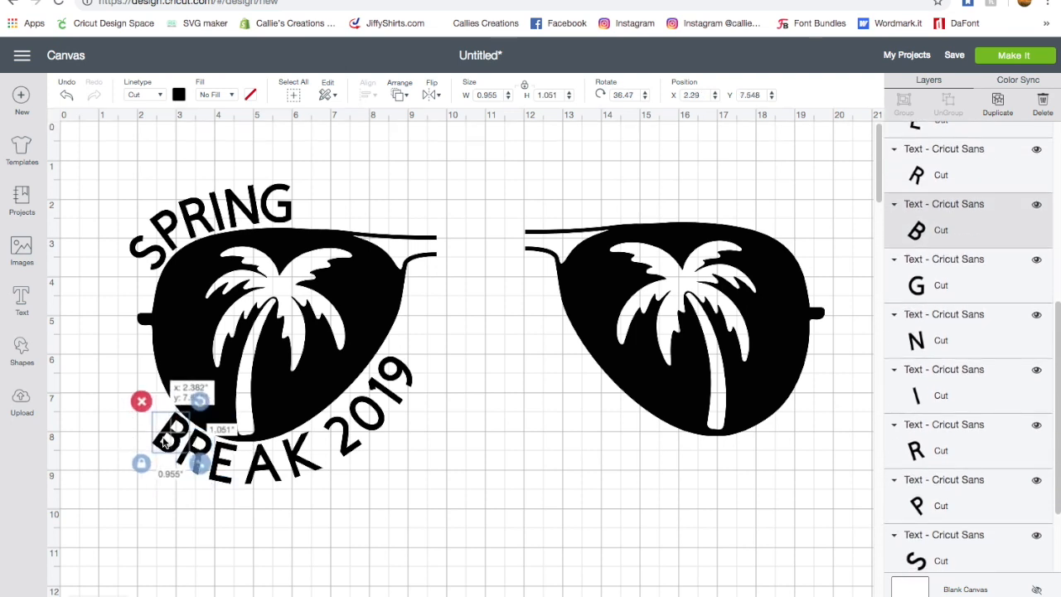
left_click_drag(165, 444, 165, 444)
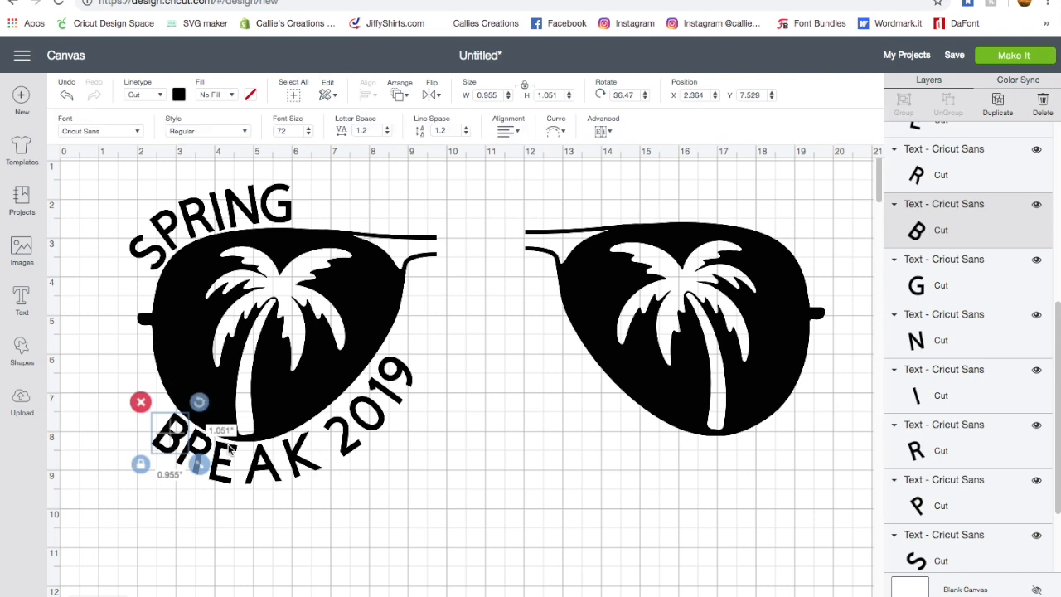
Move and rotate the A, K and the digits of 2019 so they sit evenly and closely along the lens's lower-right edge
left_click_drag(255, 470, 280, 455)
left_click_drag(344, 439, 362, 414)
left_click_drag(409, 375, 374, 394)
left_click(485, 487)
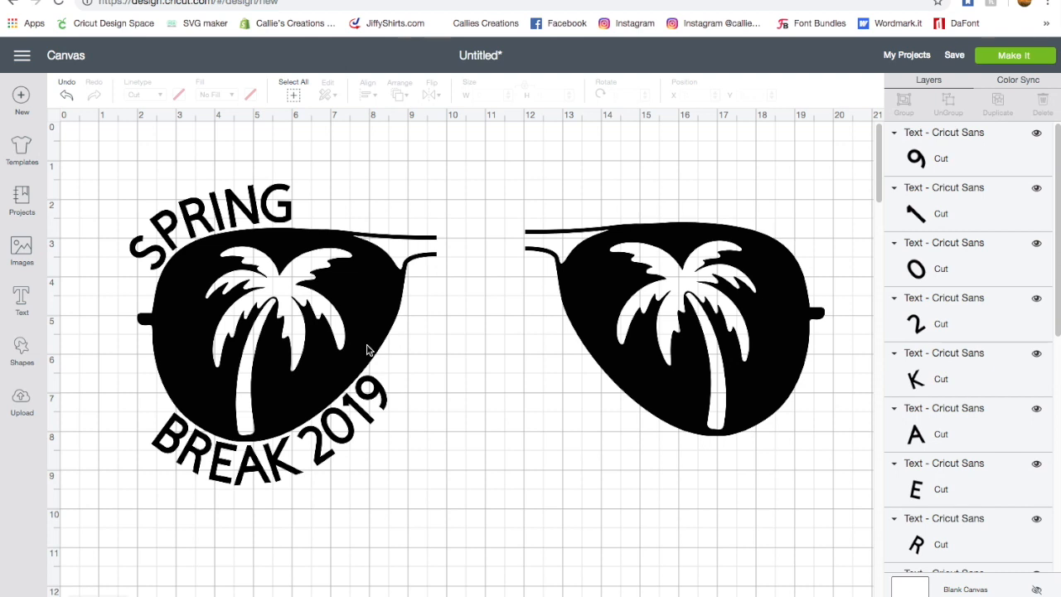
Preview how the lenses and loose letters are laid out on the cutting mats and return to the canvas
left_click(1003, 56)
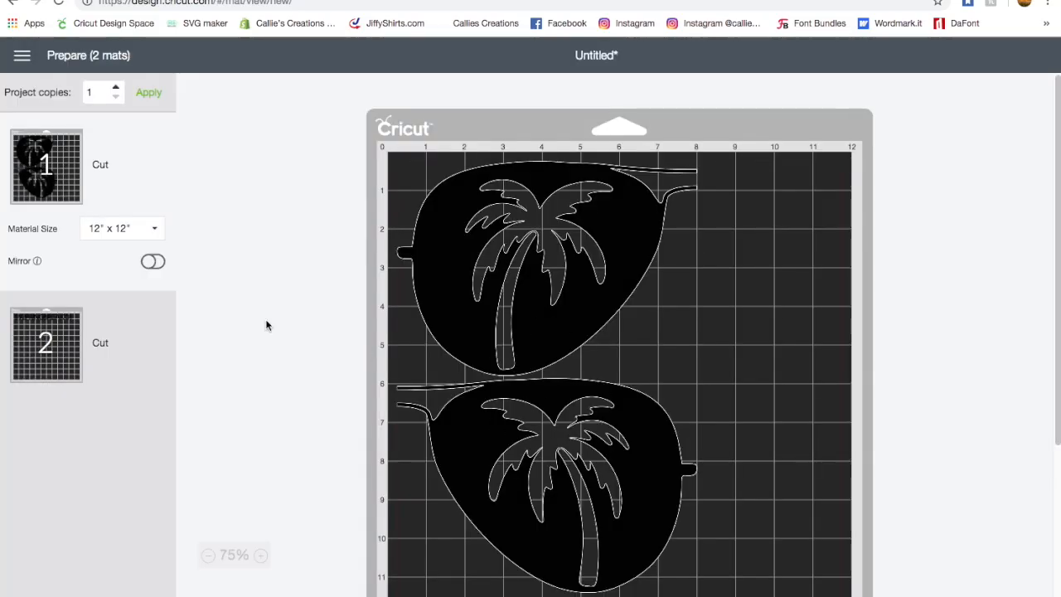
left_click(71, 348)
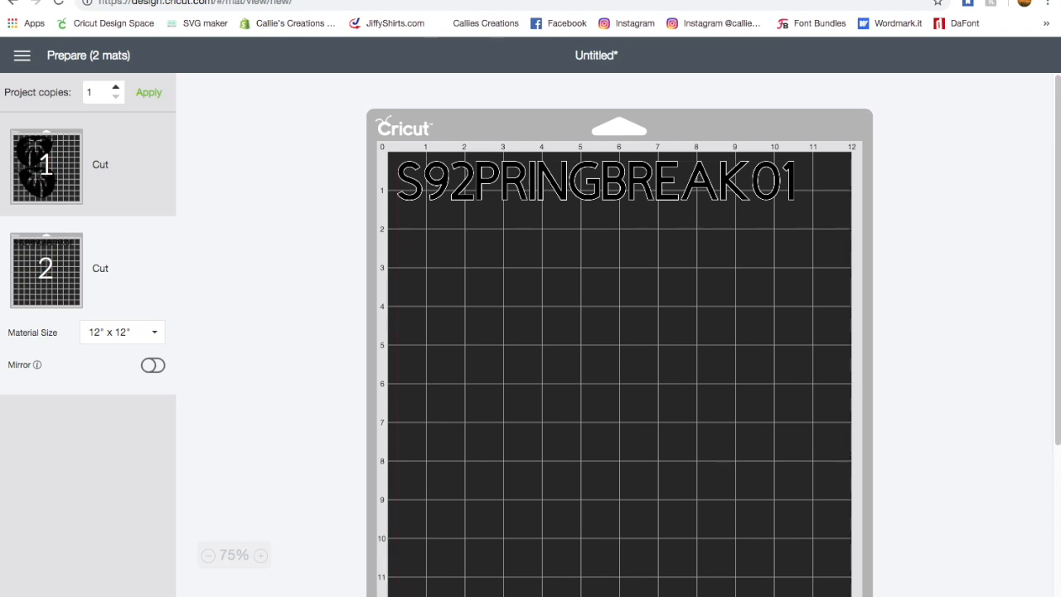
left_click(809, 590)
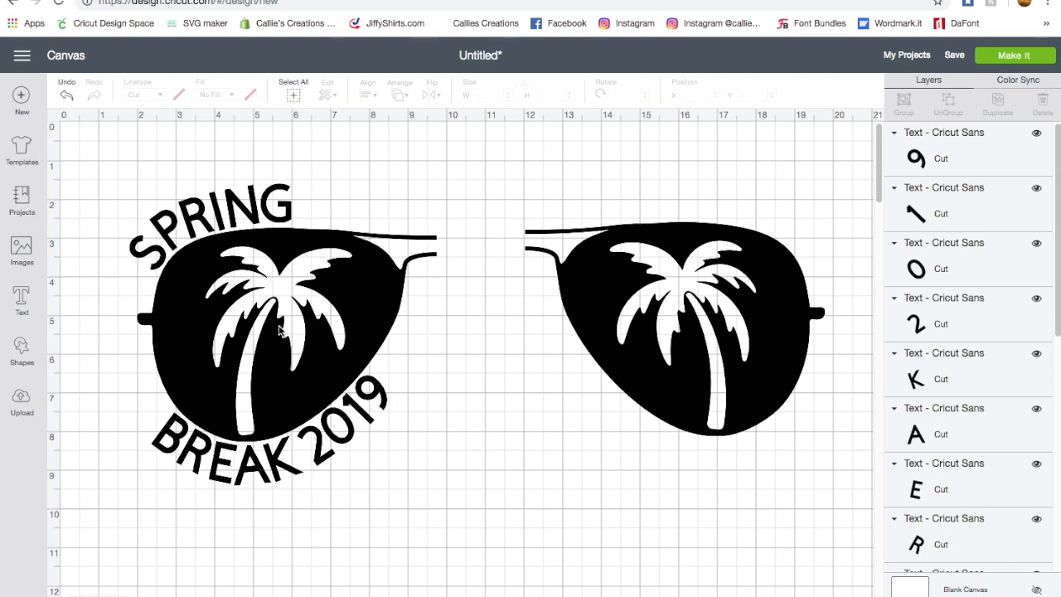
Move the left lens aside, attach all SPRING BREAK 2019 letters together and shift the attached text slightly up and left
left_click_drag(278, 332, 606, 285)
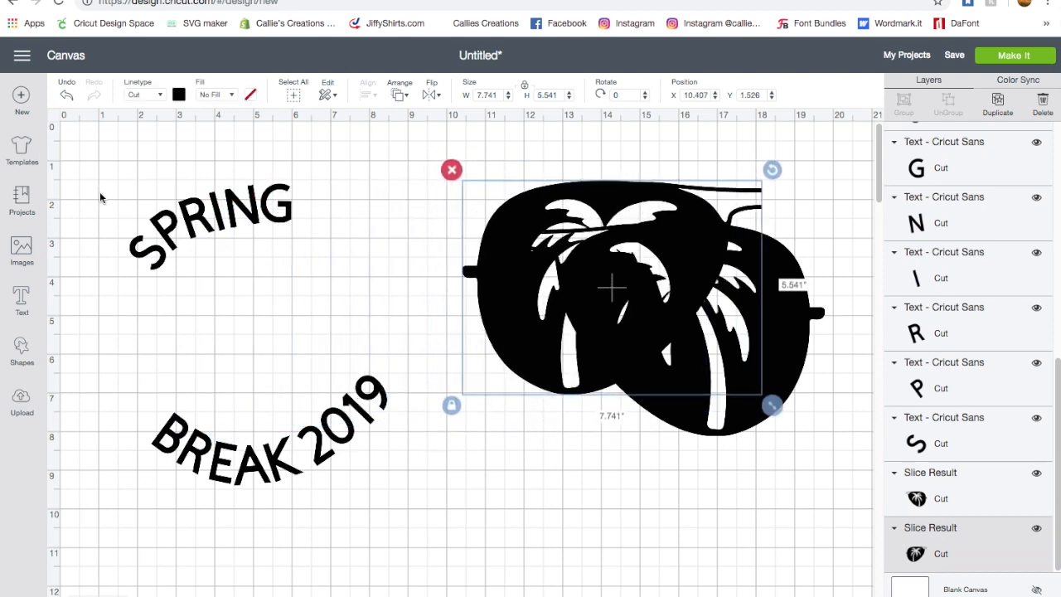
left_click_drag(99, 190, 402, 495)
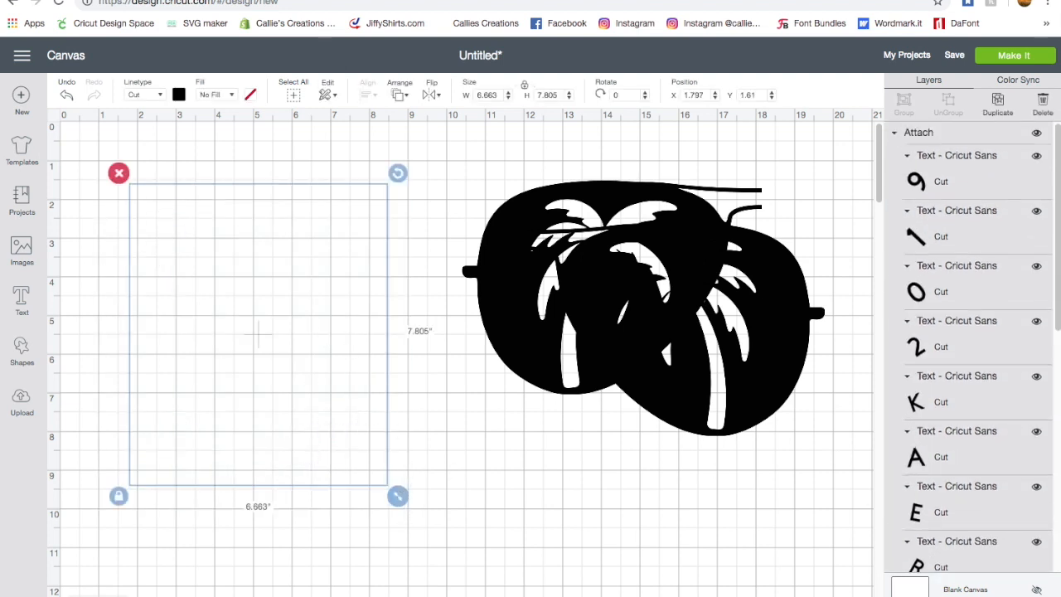
mouse_move(306, 441)
left_mouse_down()
mouse_move(382, 388)
mouse_move(280, 435)
mouse_move(369, 437)
mouse_move(266, 392)
mouse_move(297, 430)
left_mouse_up()
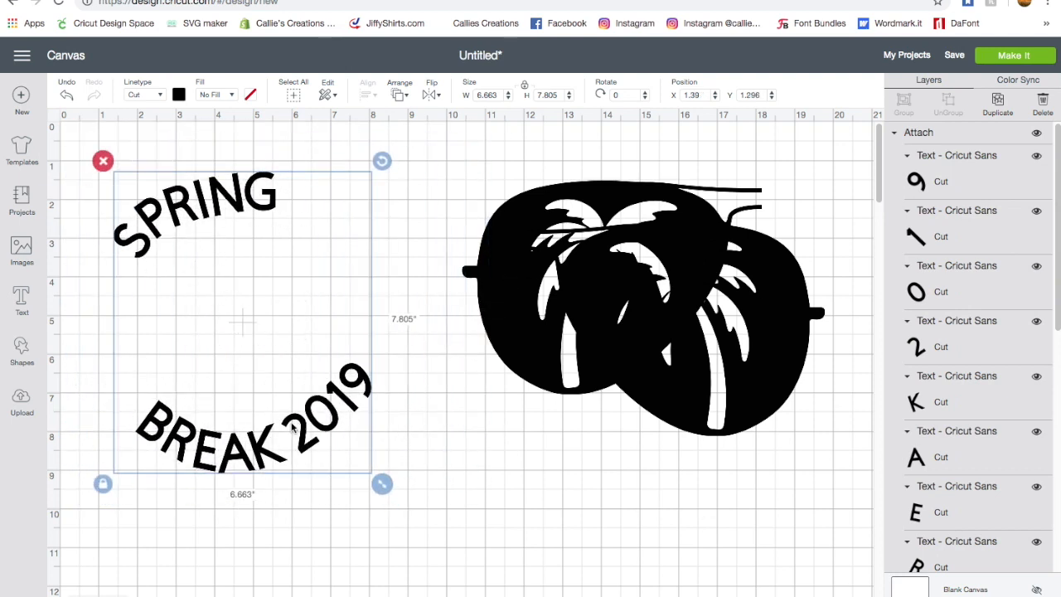
Change the attached SPRING BREAK 2019 text's material color to purple
left_click(180, 95)
left_click(212, 190)
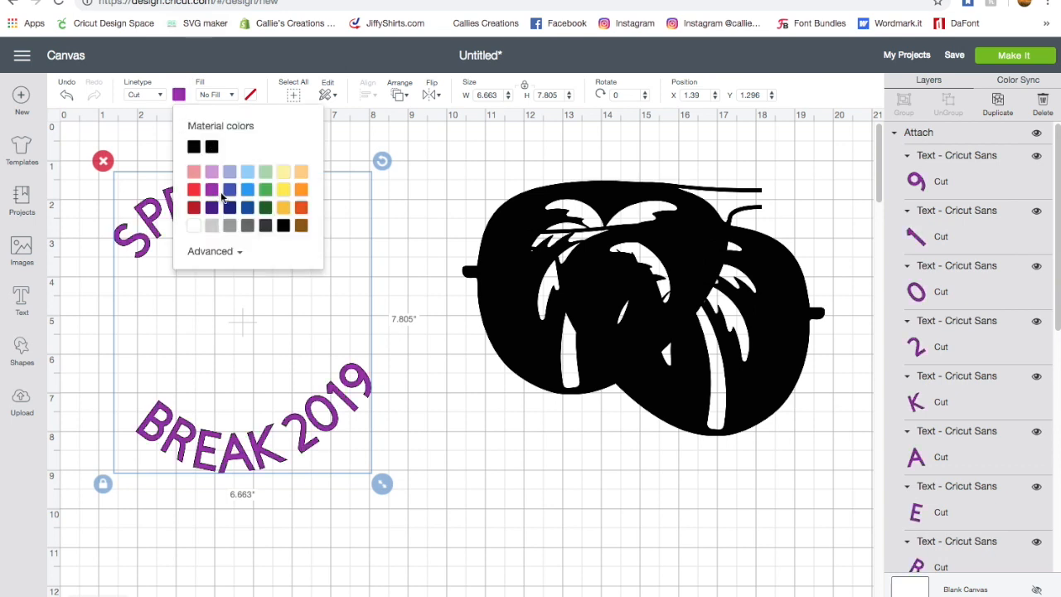
left_click(409, 390)
Place the left lens back between SPRING and BREAK 2019 and change its material color to light pink
left_click_drag(522, 337, 185, 370)
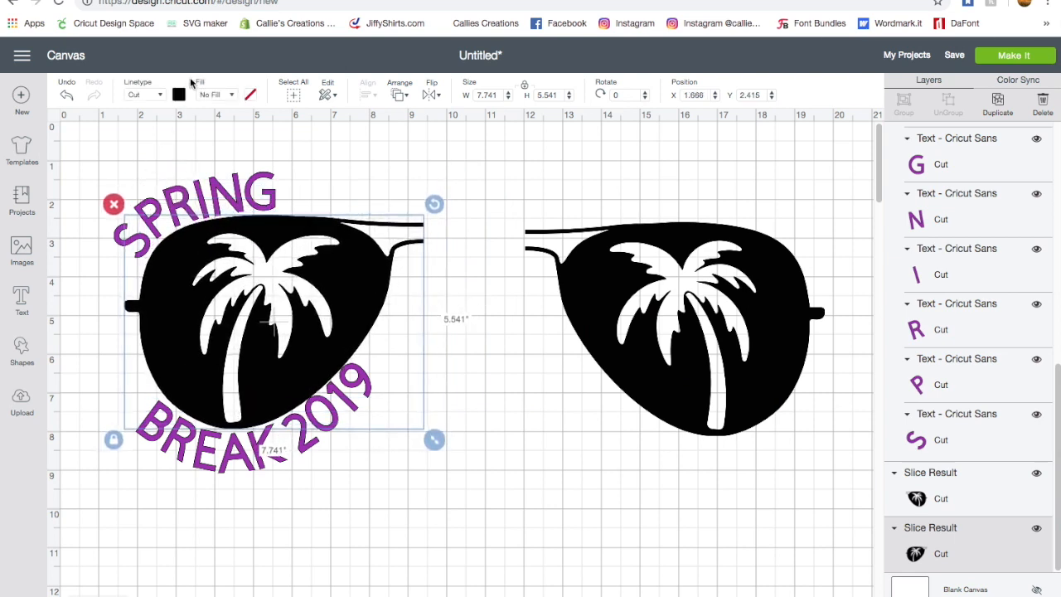
left_click(179, 95)
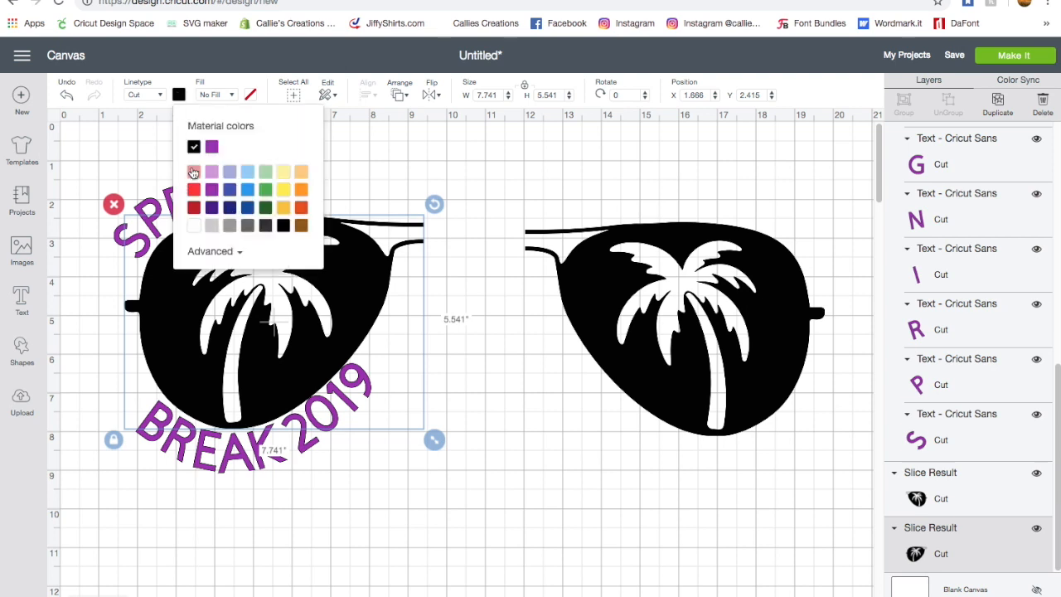
left_click(195, 174)
left_click(466, 456)
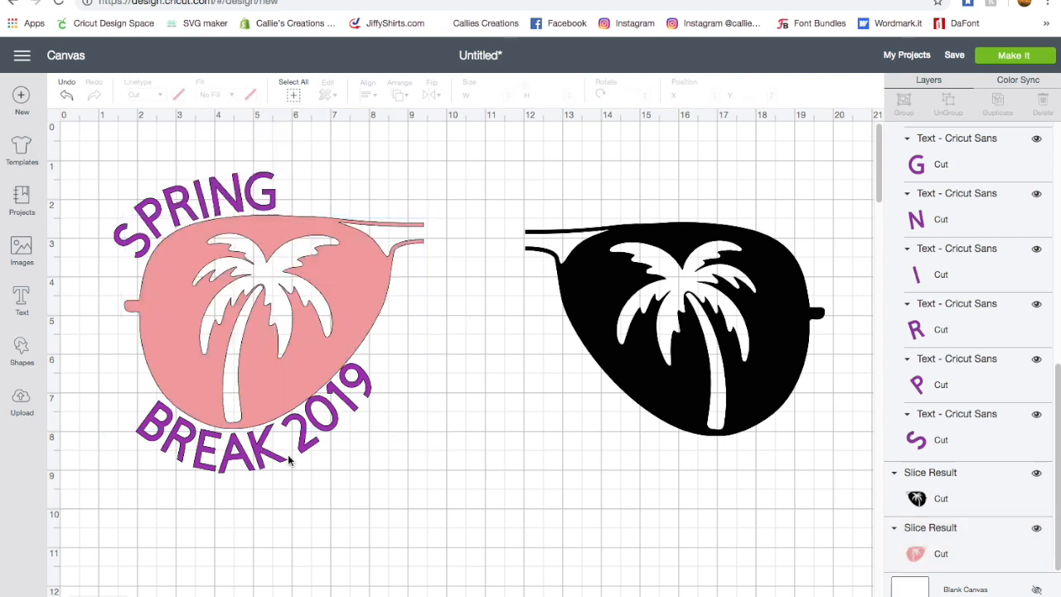
Nudge the attached purple text slightly right to fit evenly around the pink lens
left_click(284, 448)
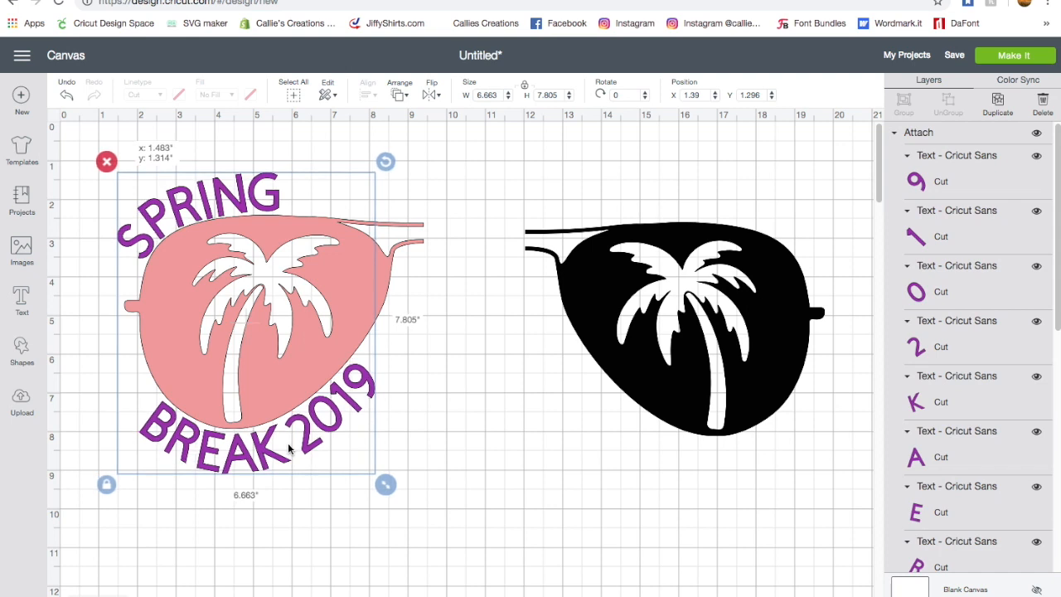
left_click_drag(289, 448, 289, 447)
left_click(457, 471)
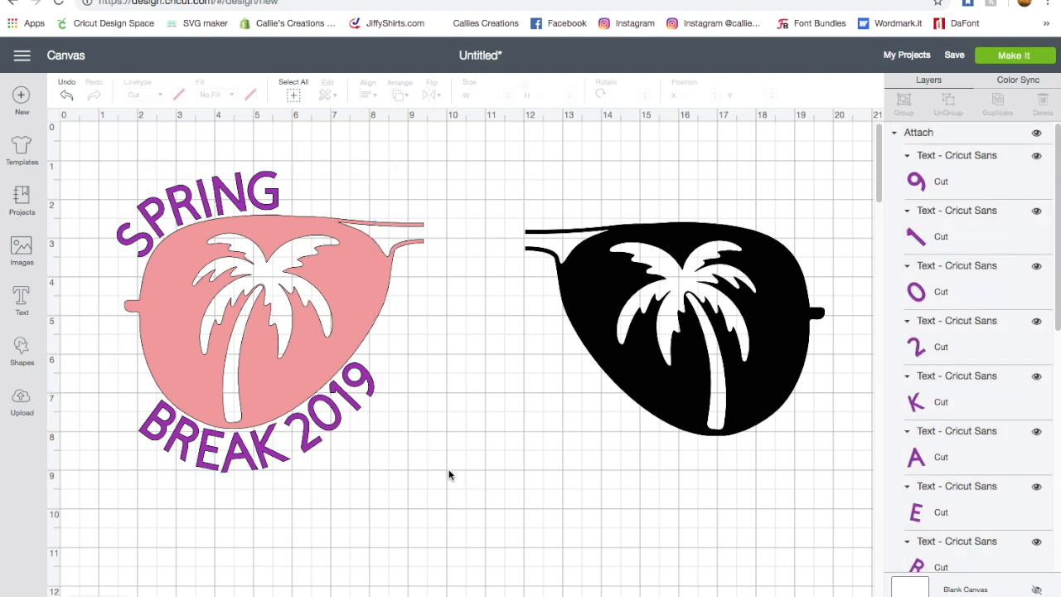
Preview the black, pink and purple cutting mats to check the attached text's layout, and return to the canvas
left_click(1014, 56)
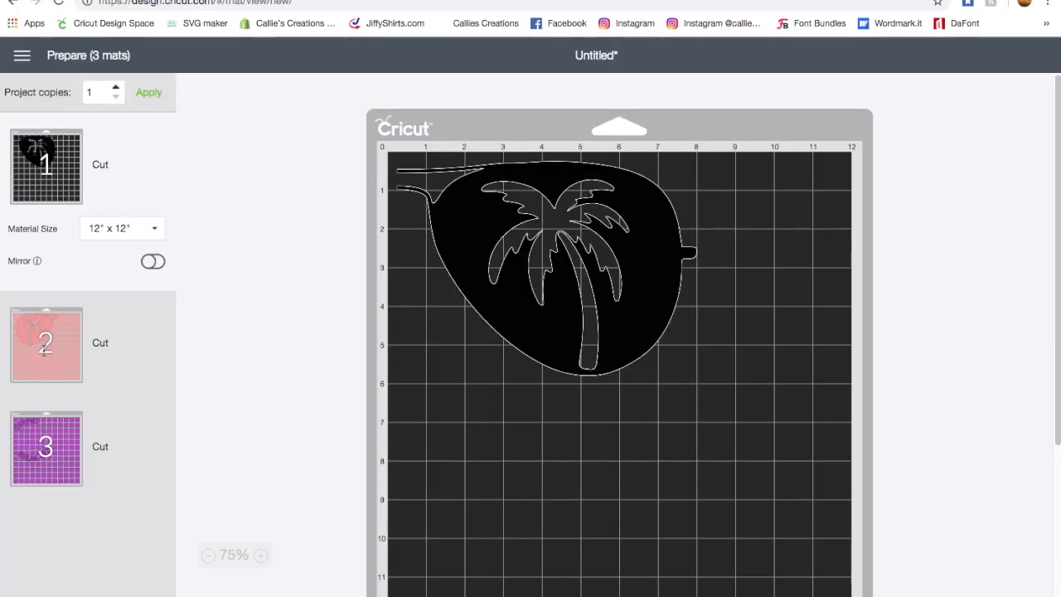
left_click(46, 270)
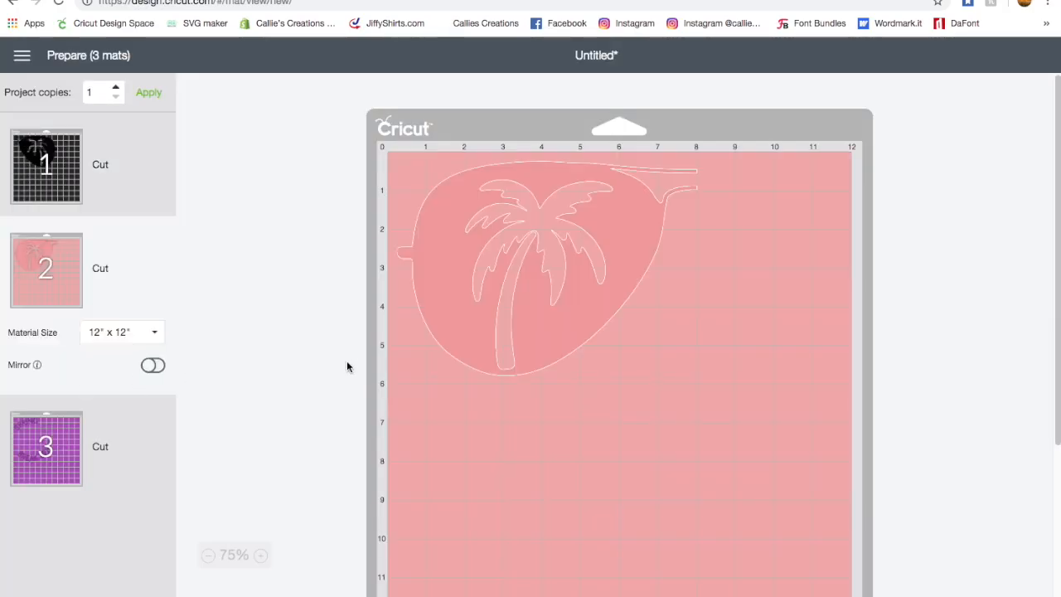
left_click(50, 447)
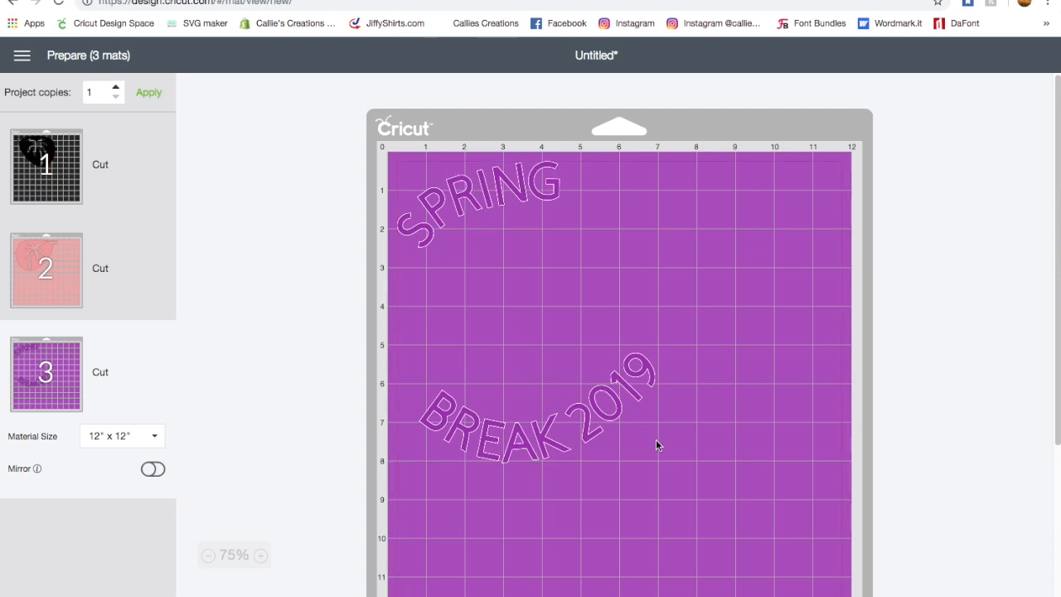
left_click(856, 592)
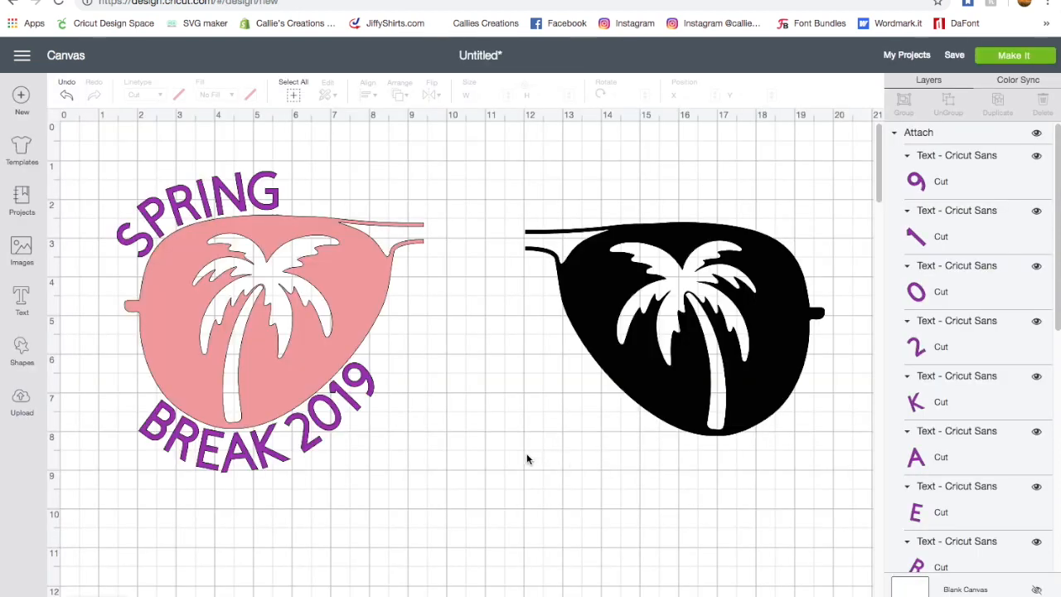